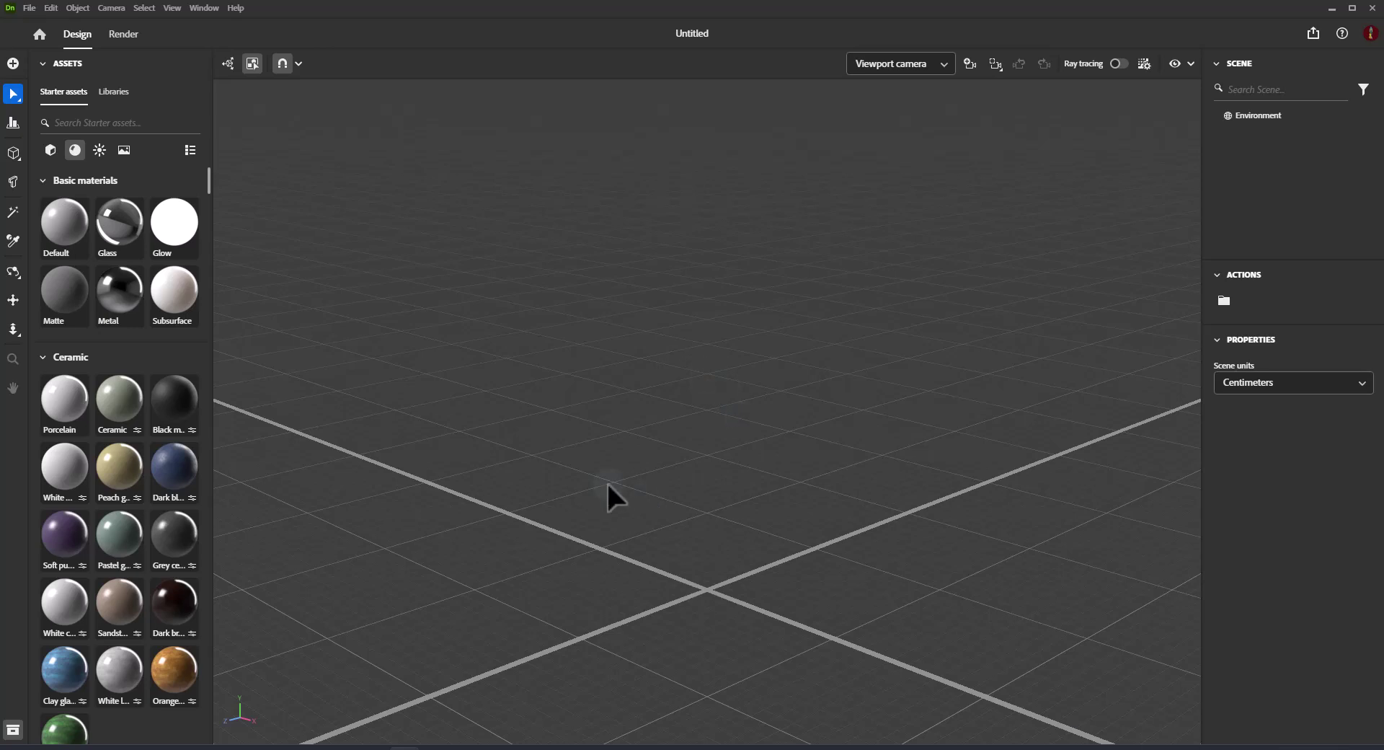
# Add a 3D text object to the scene and move it along the X axis to about -23 cm
pyautogui.click(49, 150)
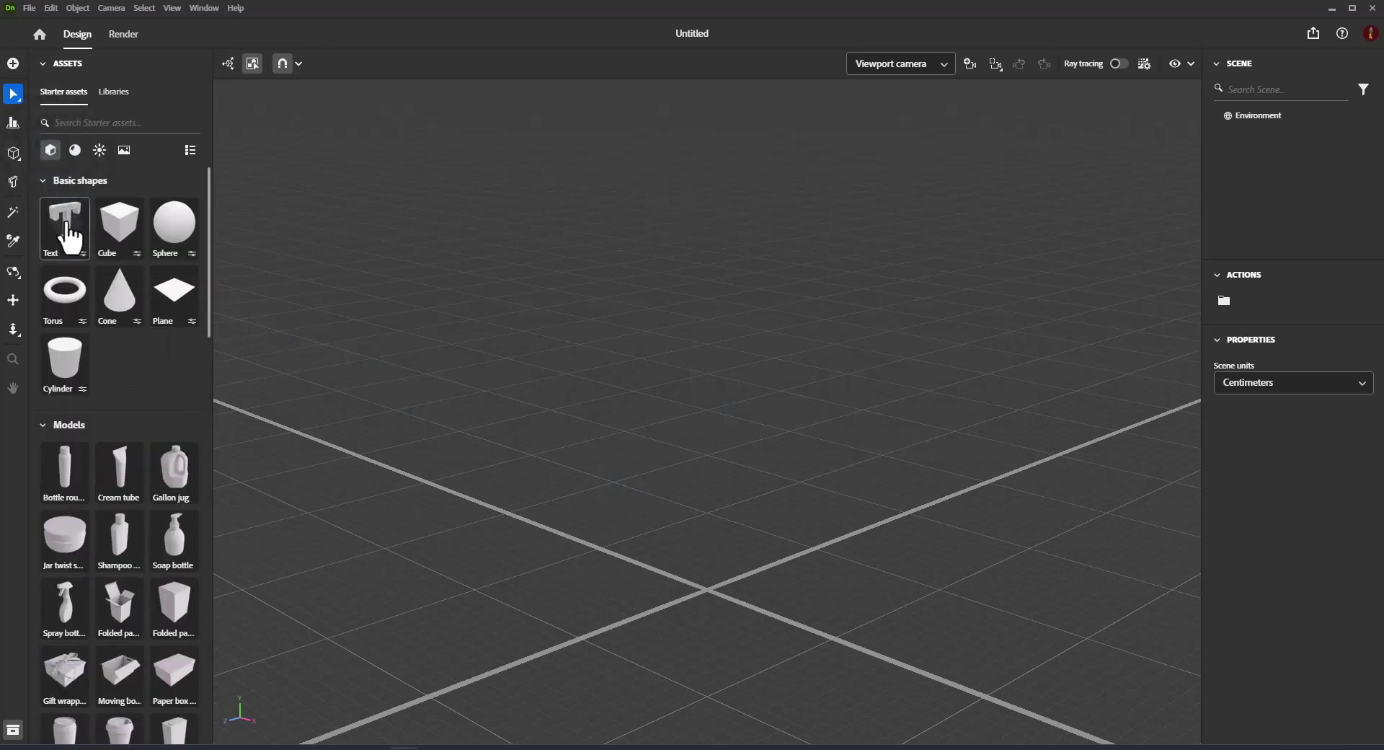
pyautogui.moveTo(70, 235)
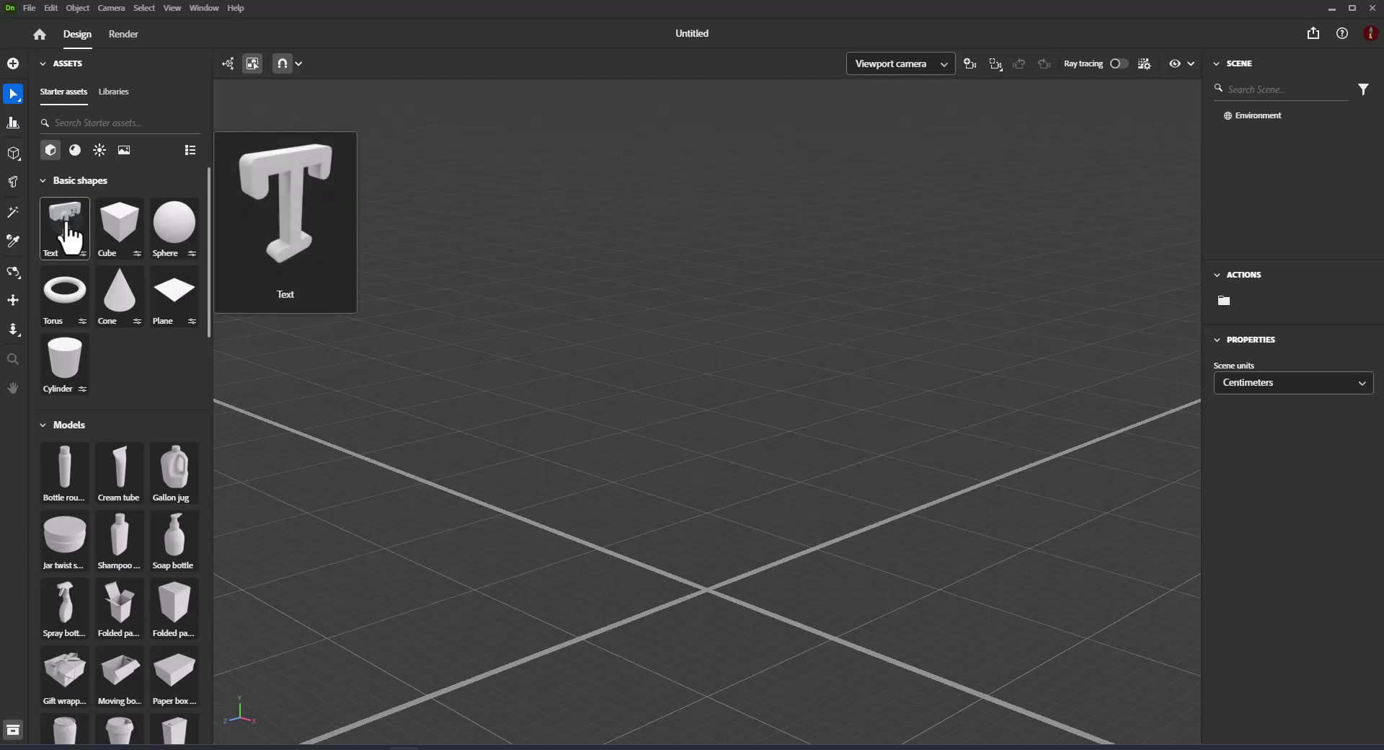
pyautogui.click(69, 235)
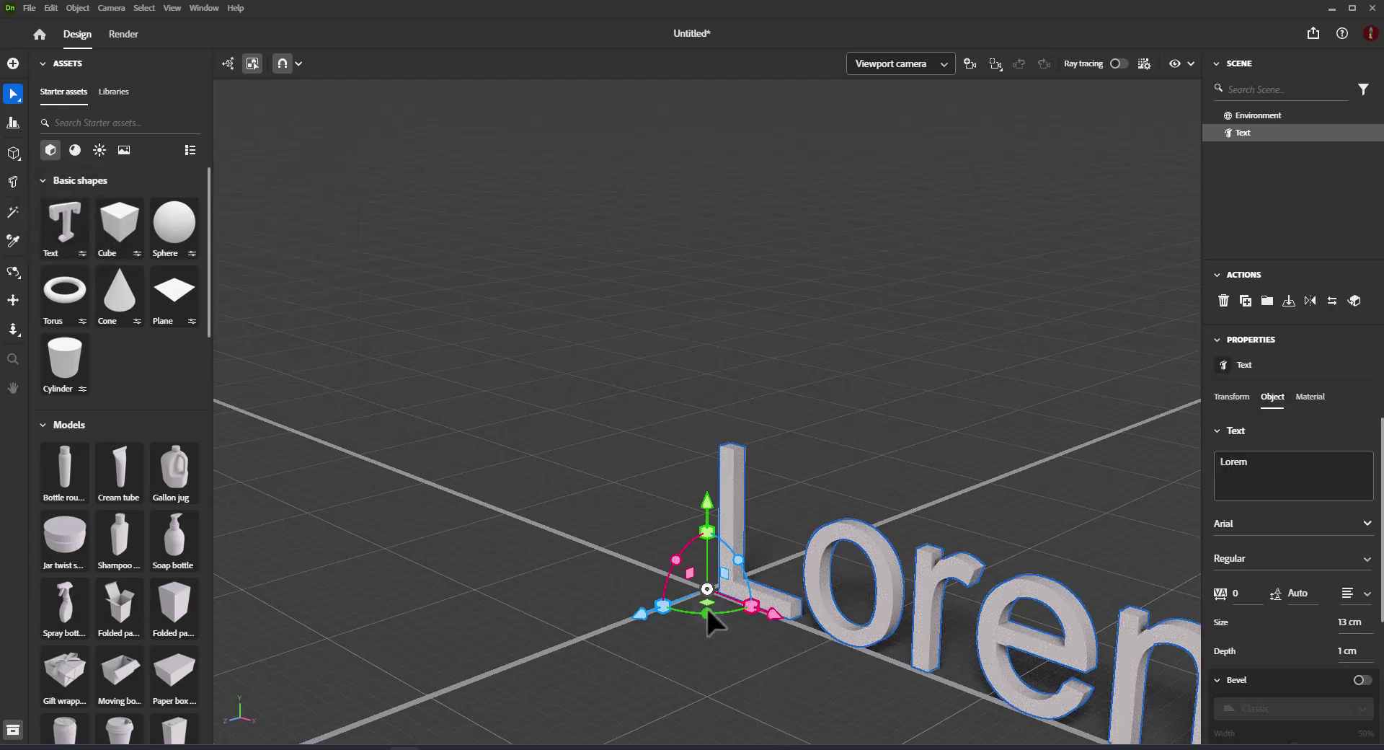
pyautogui.moveTo(773, 619); pyautogui.dragTo(529, 521)
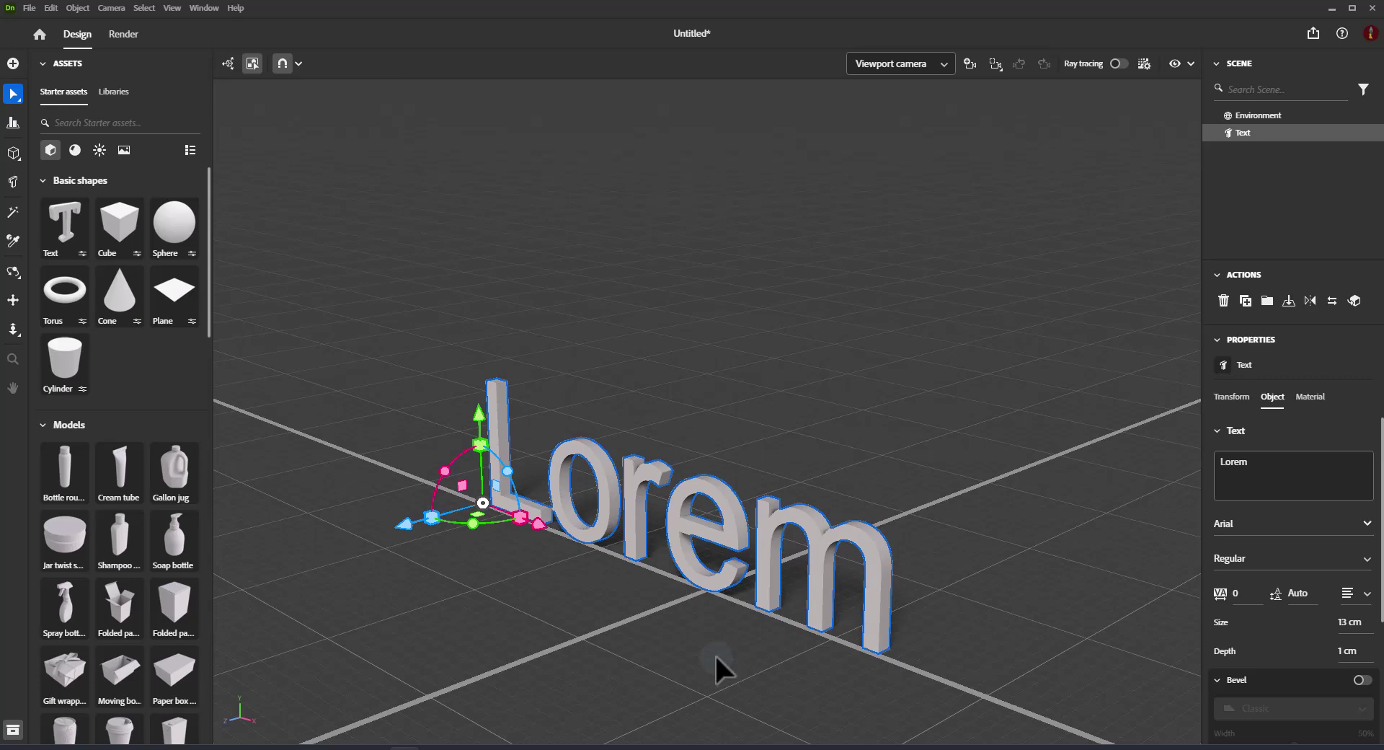
# Apply the Orange Grainy ceramic material to the whole Lorem text
pyautogui.click(1310, 397)
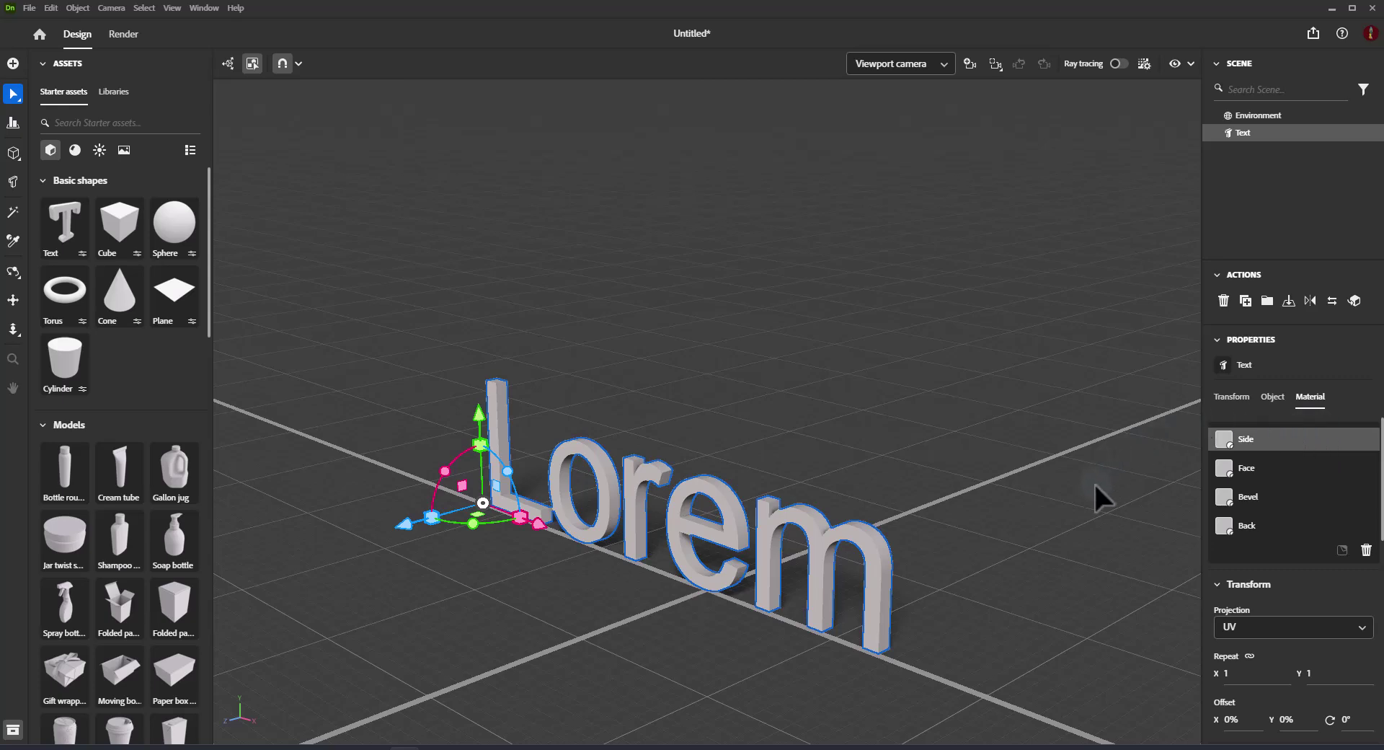
pyautogui.click(74, 151)
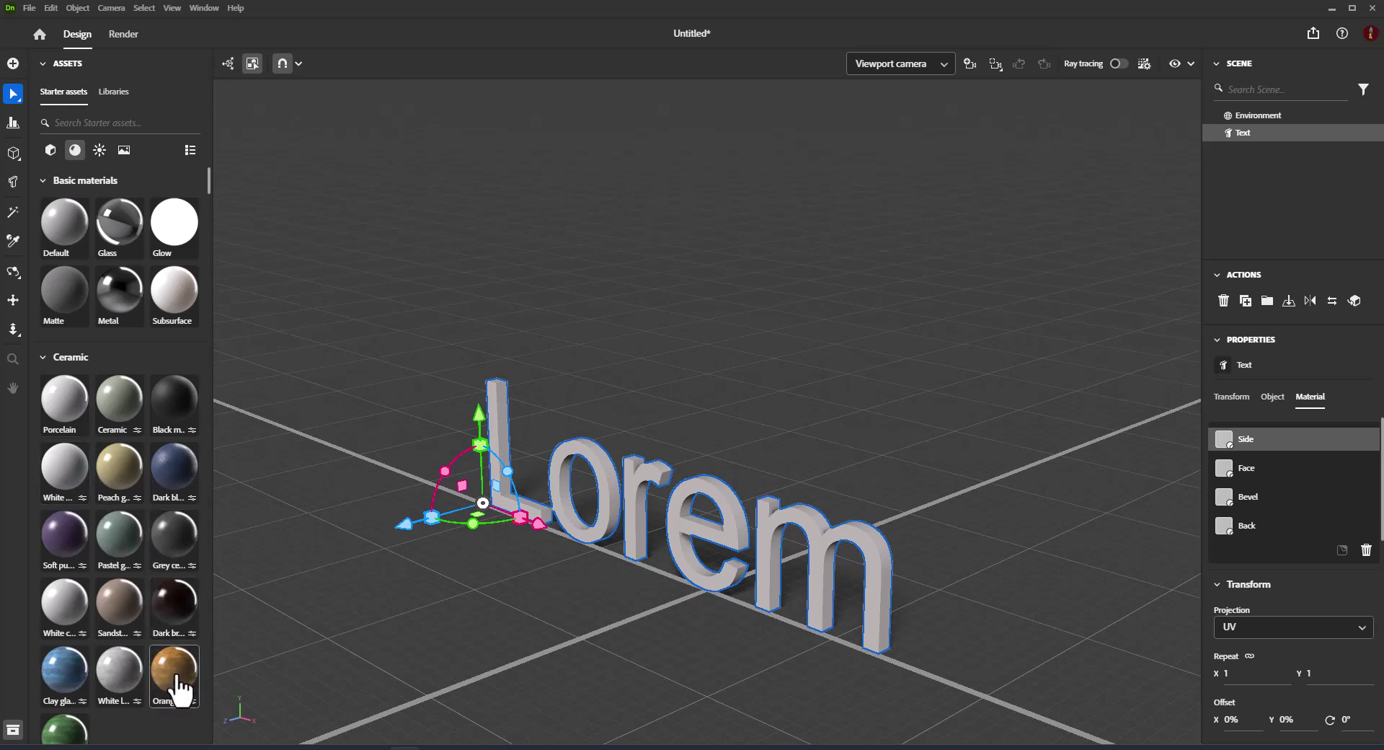
pyautogui.moveTo(177, 689); pyautogui.dragTo(500, 457)
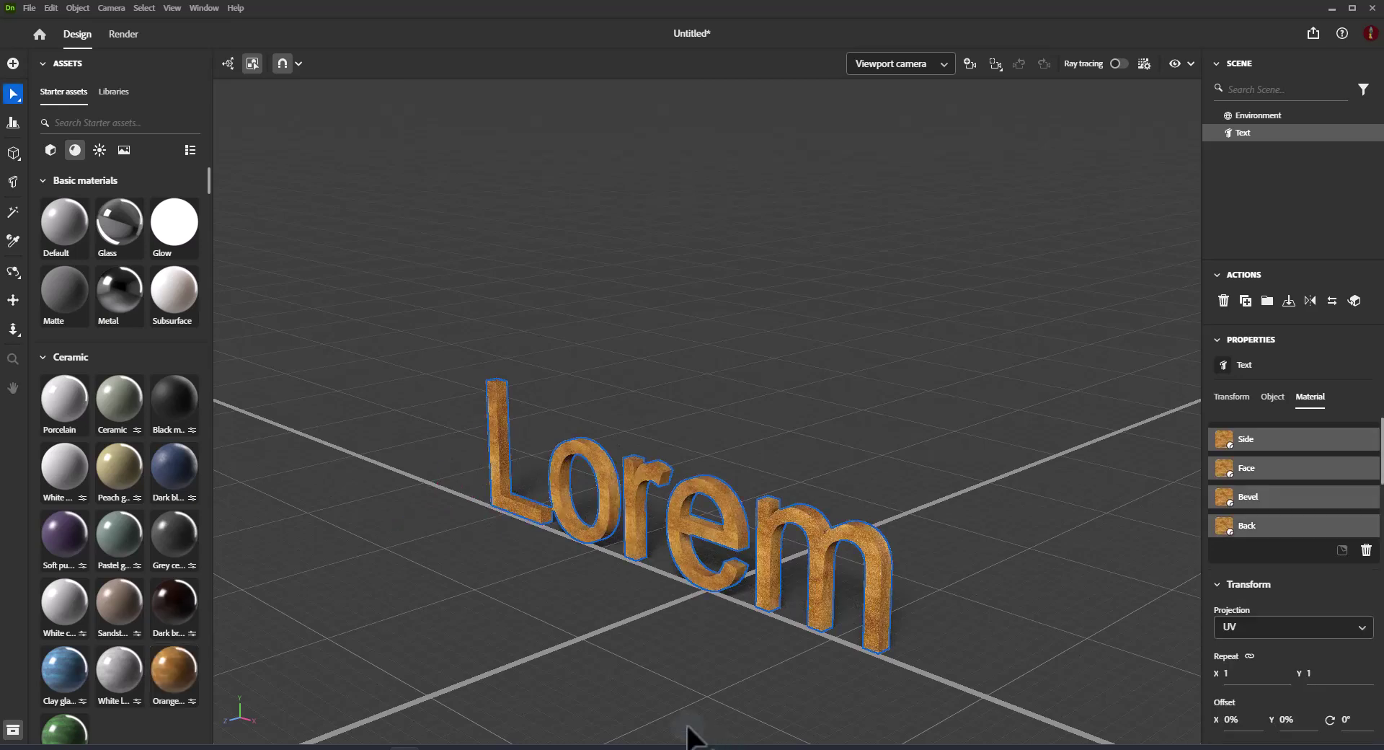
# Create a second text object behind the orange one with the Stamp construction method, scaled to about 50 cm wide
pyautogui.click(13, 190)
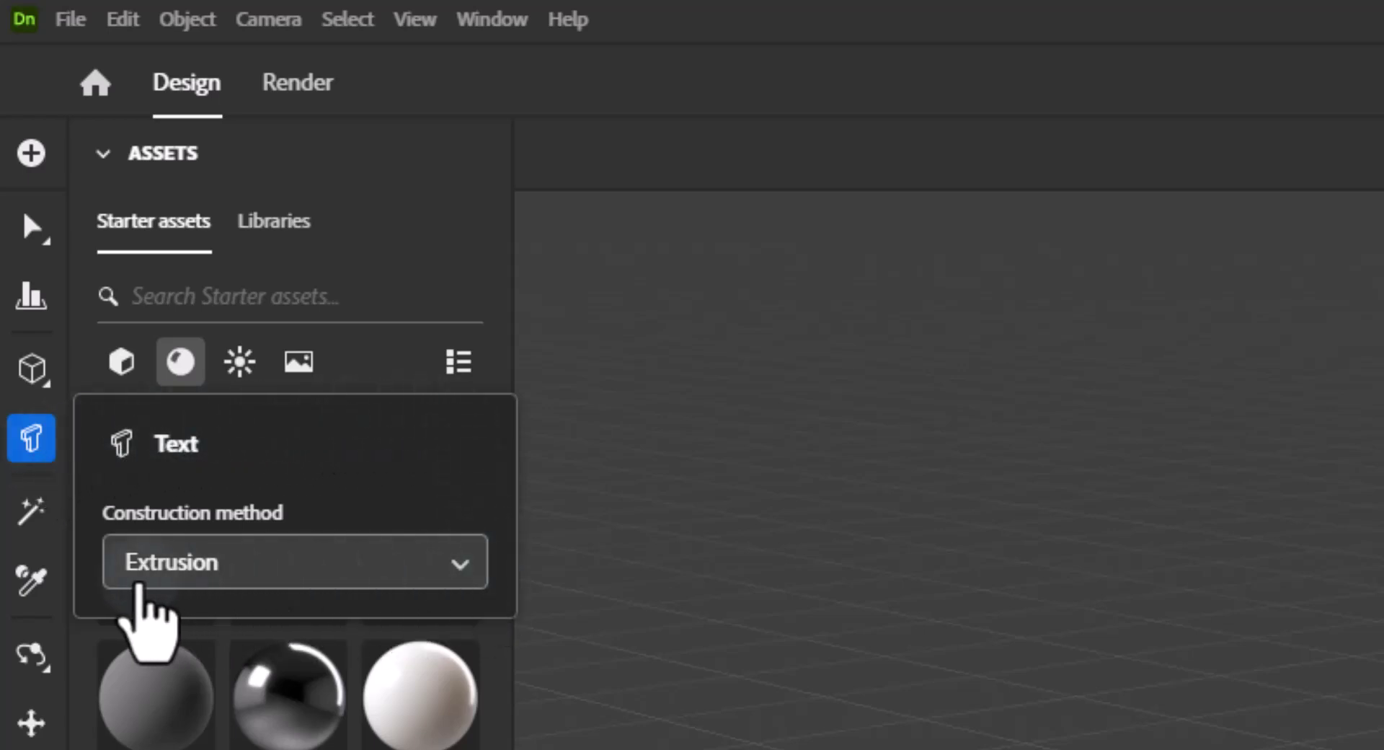
pyautogui.click(461, 562)
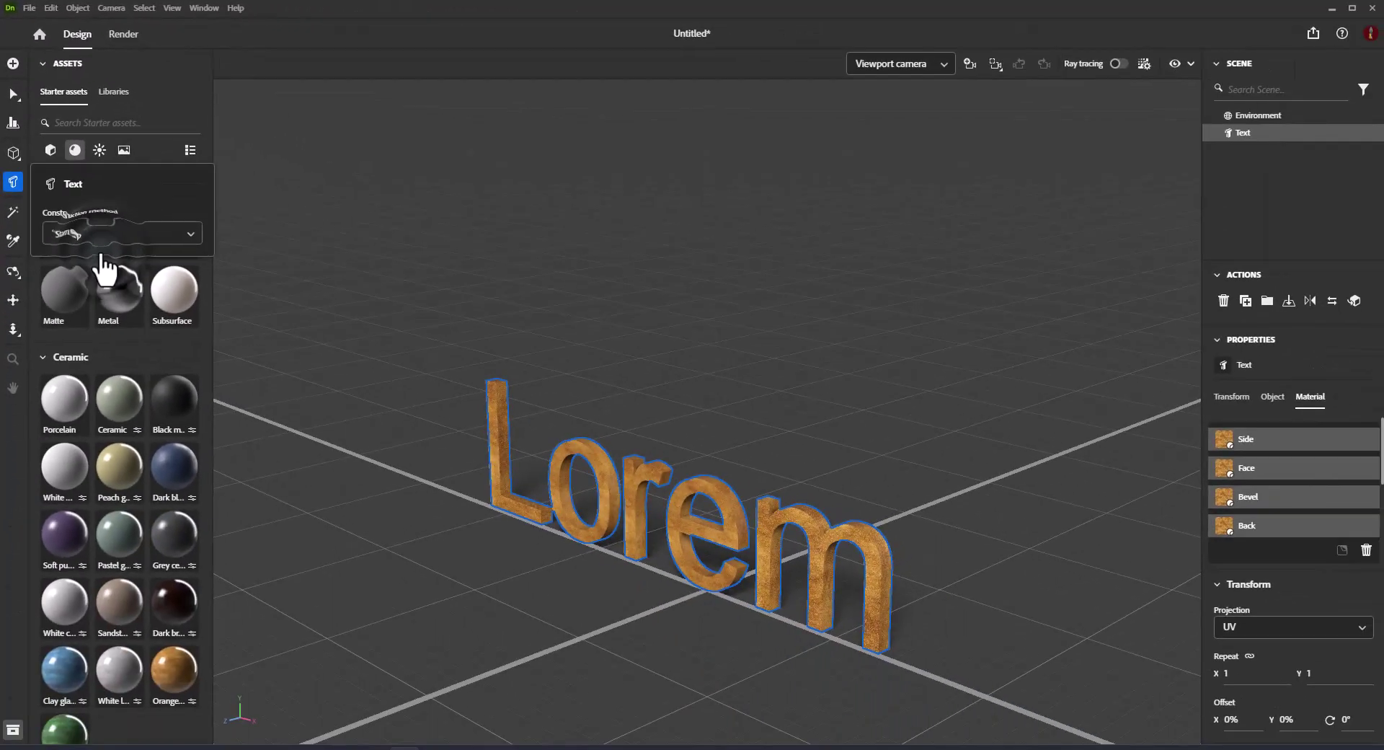
pyautogui.click(244, 614)
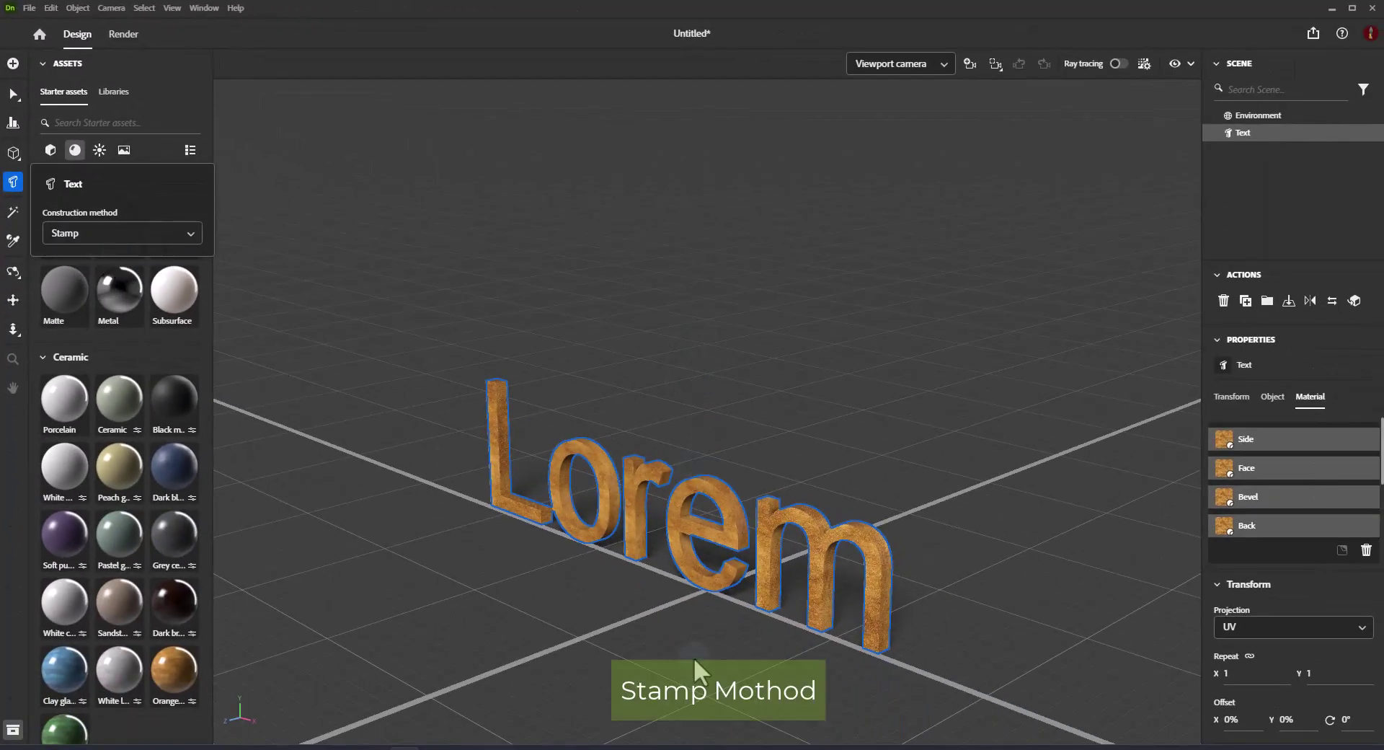
pyautogui.click(683, 344)
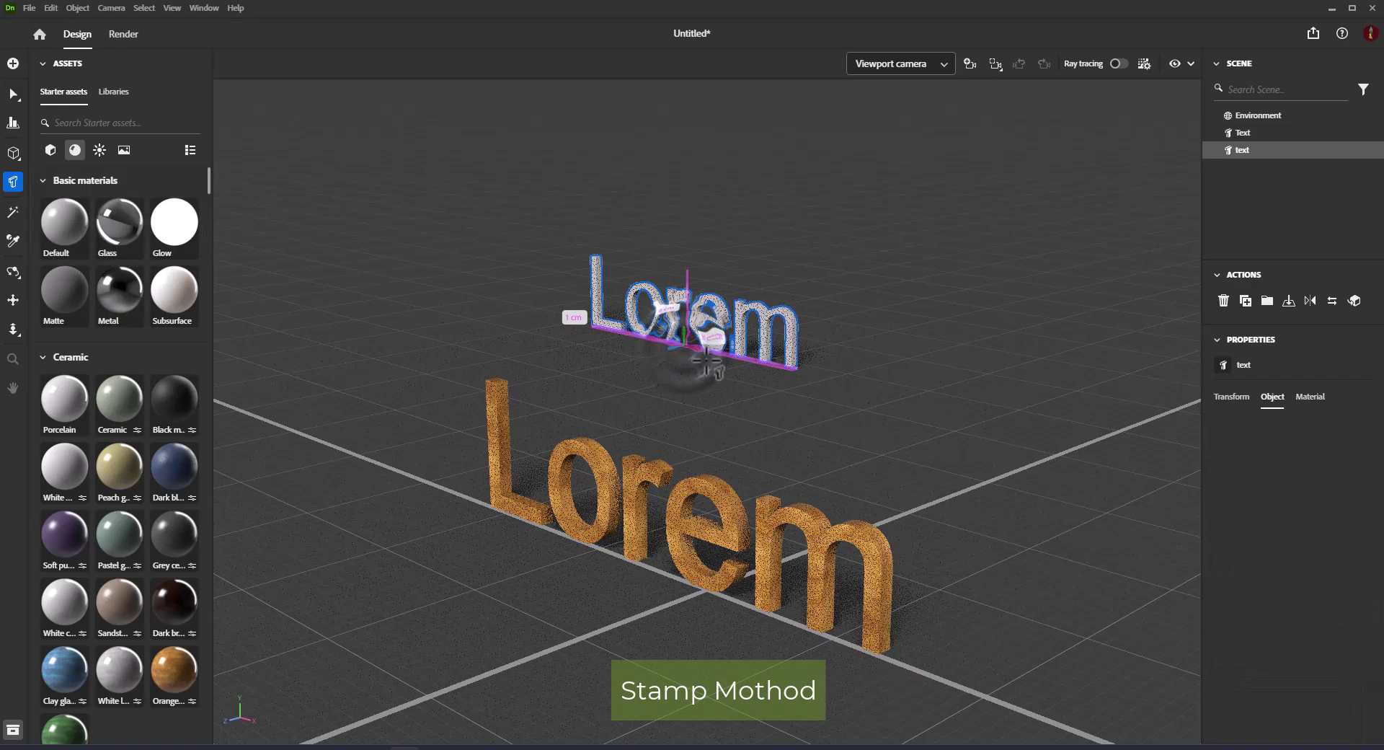
pyautogui.moveTo(708, 364); pyautogui.dragTo(768, 388)
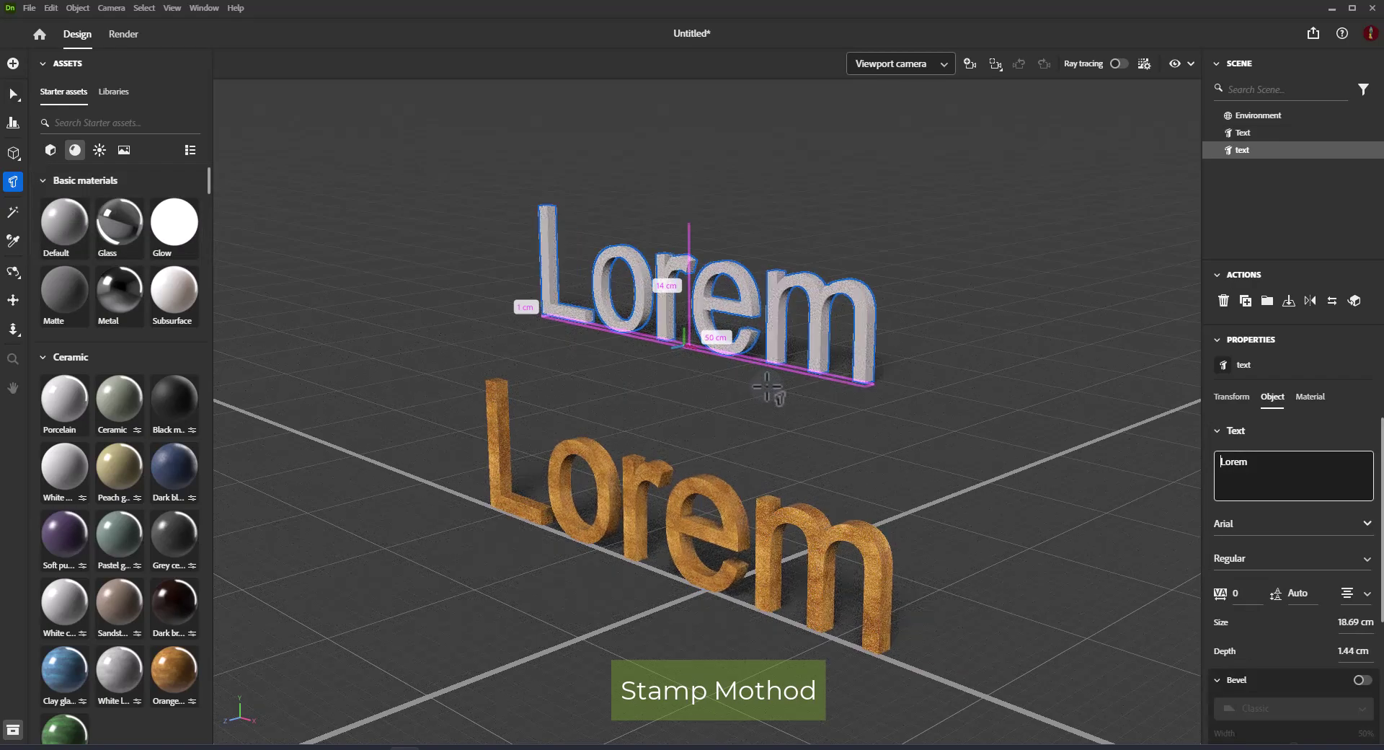
# Create a third text object with the Extrusion construction method, about 10 cm in size and 11.3 cm deep
pyautogui.click(13, 181)
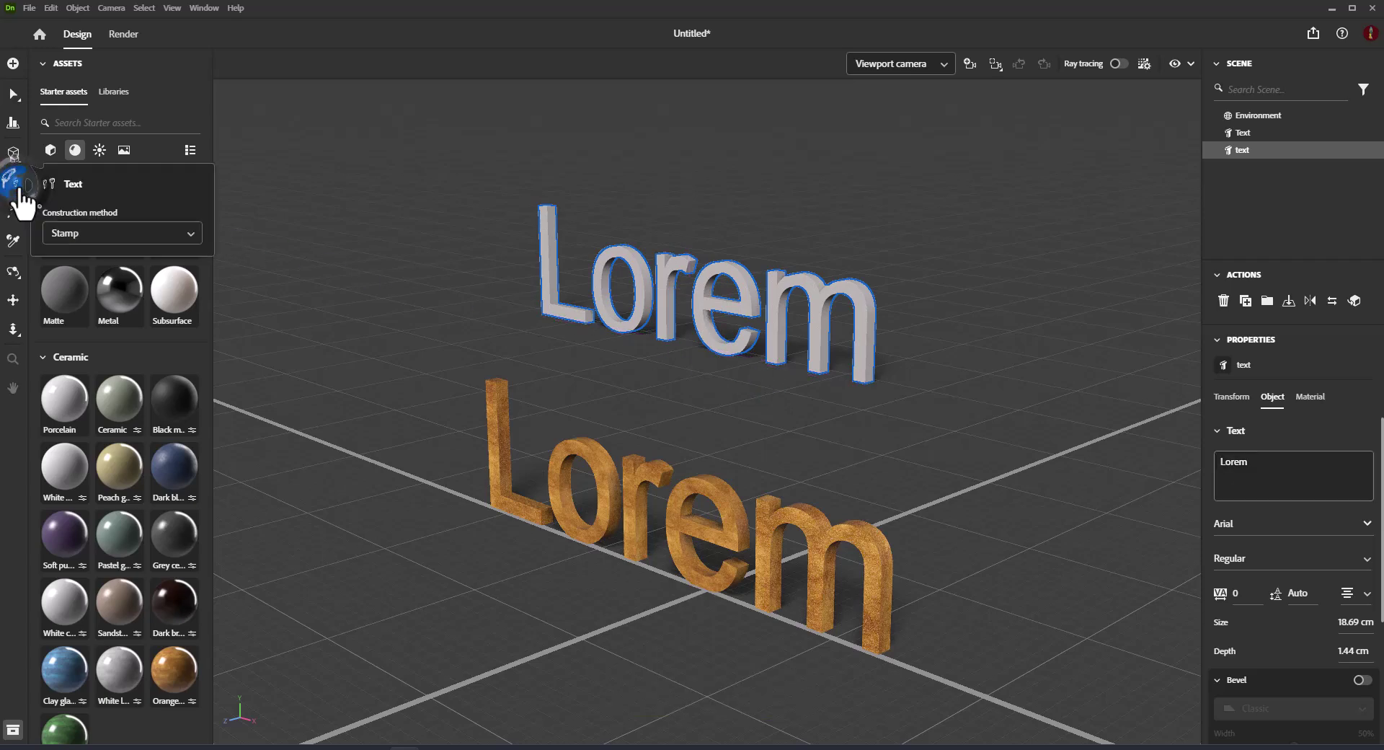
pyautogui.click(193, 234)
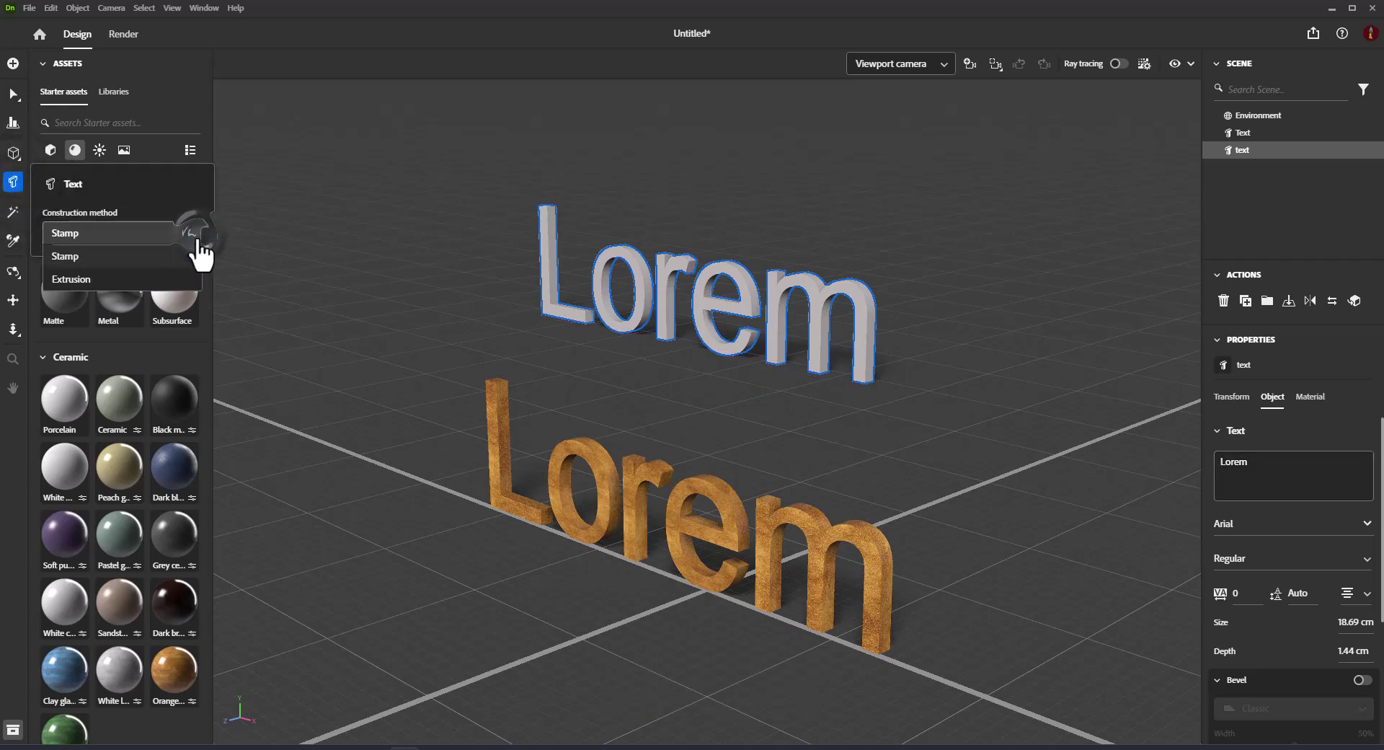
pyautogui.click(140, 279)
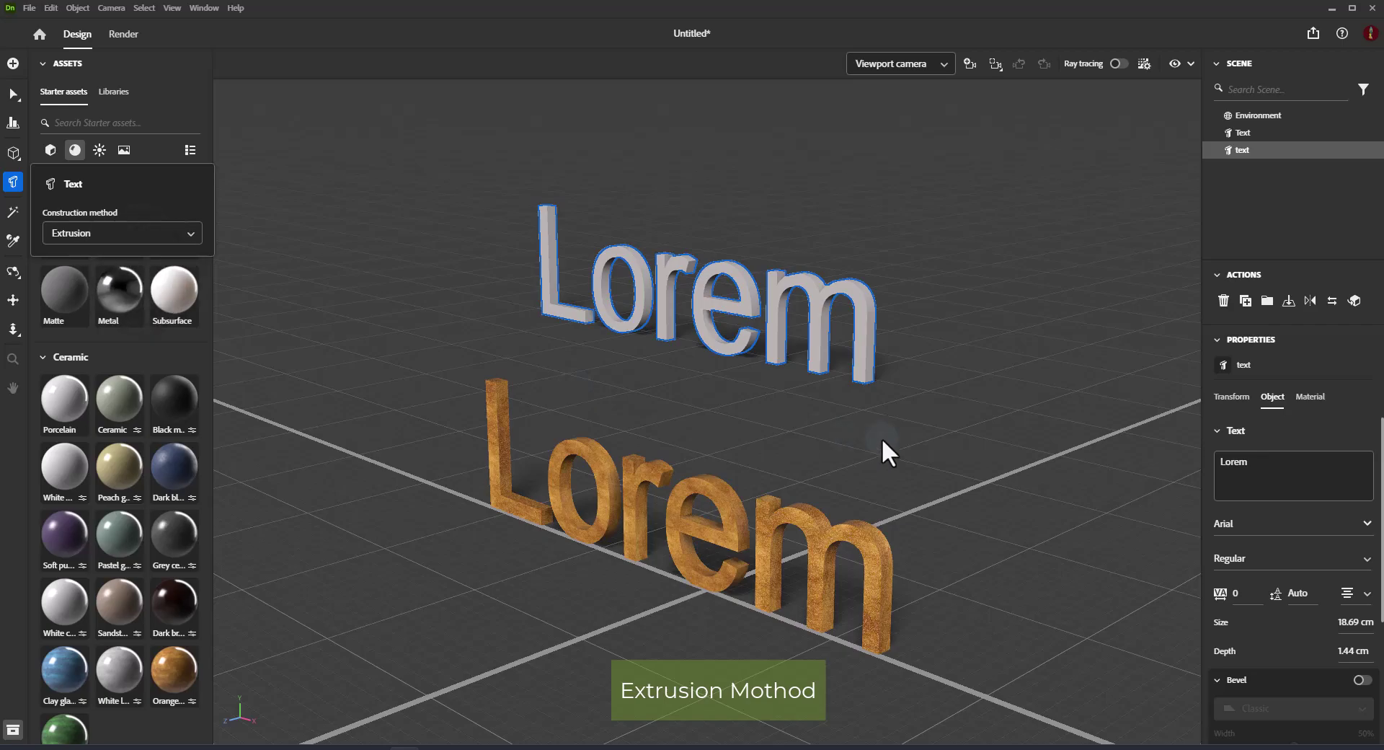
pyautogui.moveTo(862, 426); pyautogui.dragTo(1164, 346)
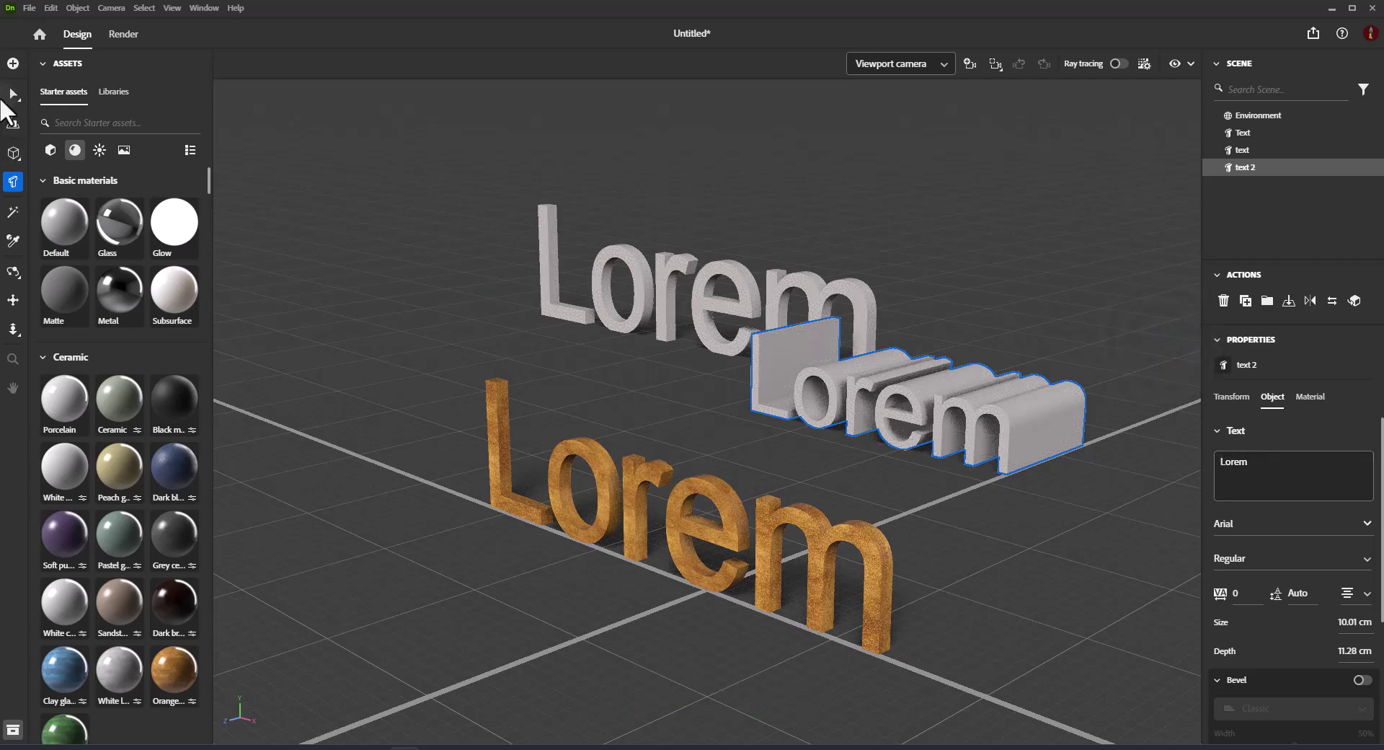
# Delete the two grey text objects, keeping only the orange text
pyautogui.click(13, 94)
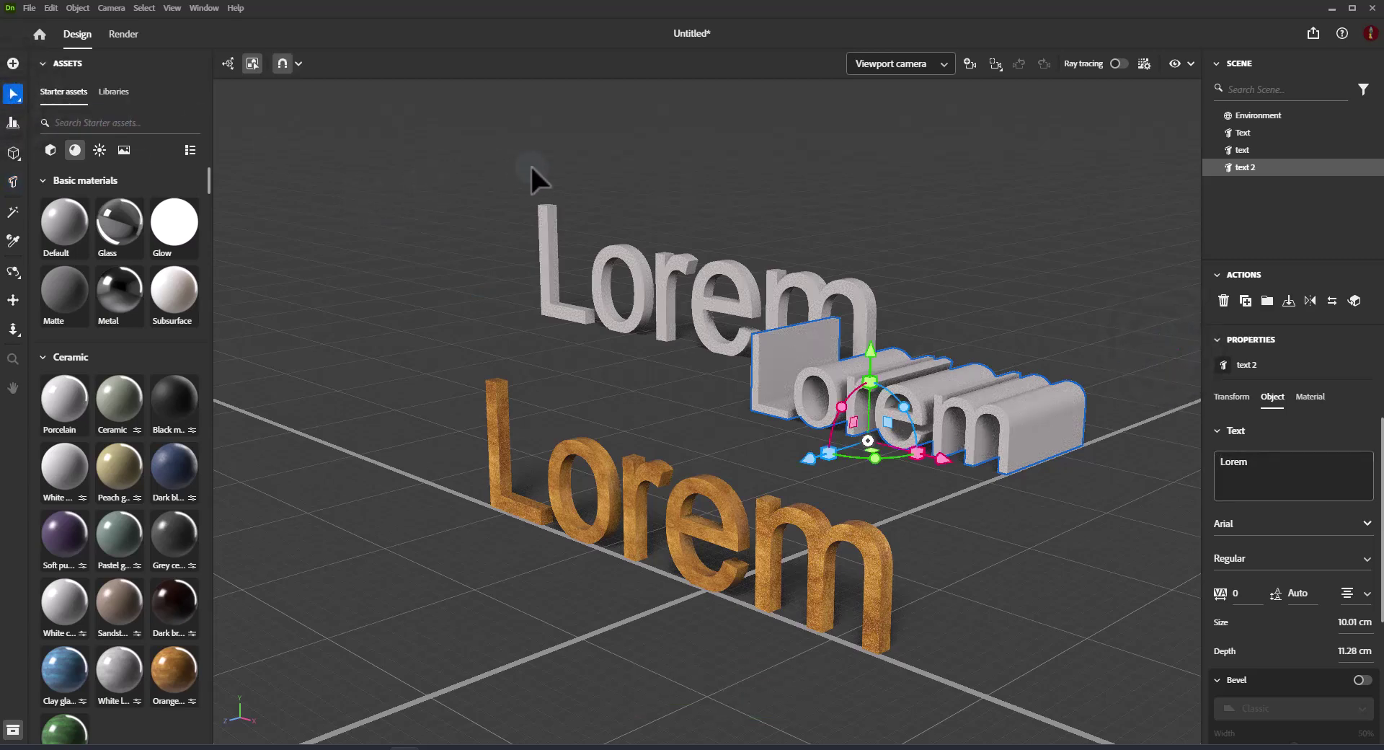
pyautogui.moveTo(530, 162); pyautogui.dragTo(1096, 448)
pyautogui.moveTo(1064, 371); pyautogui.dragTo(1066, 372)
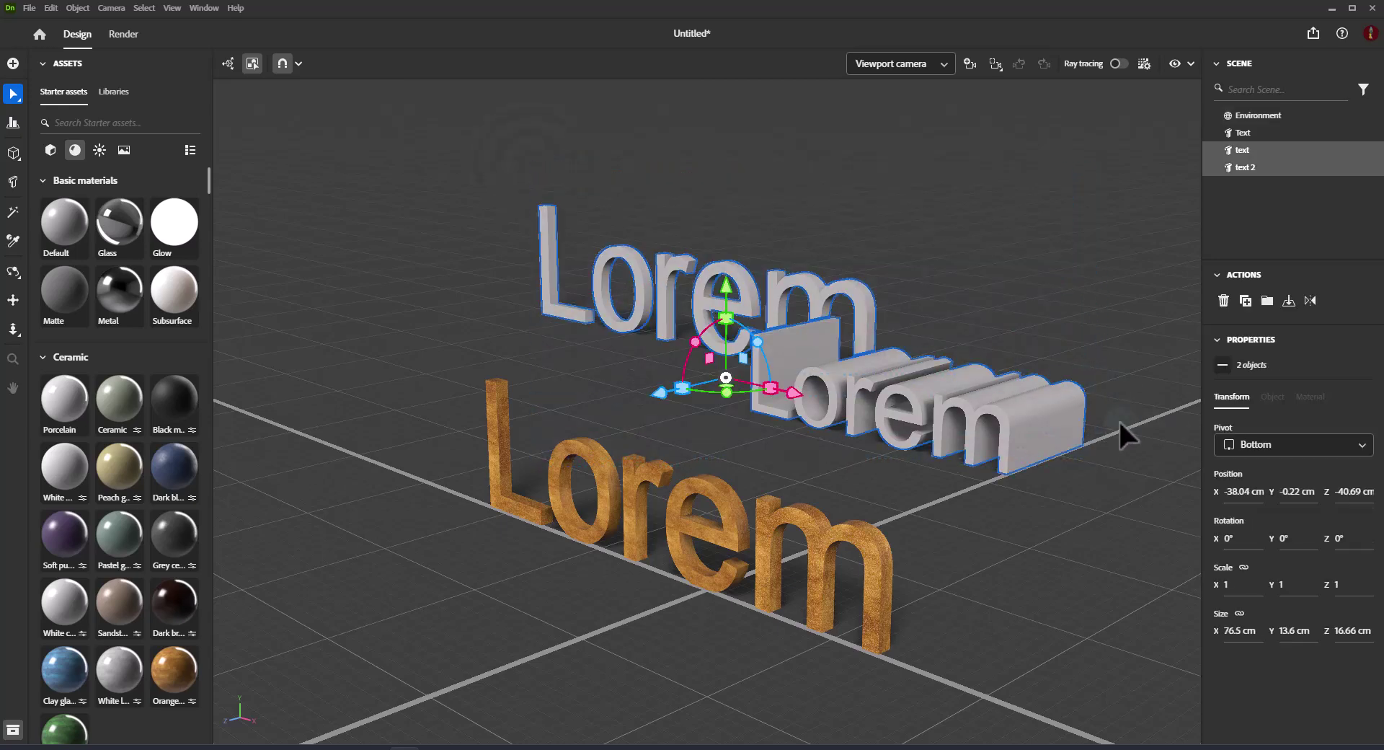
pyautogui.press('Delete')
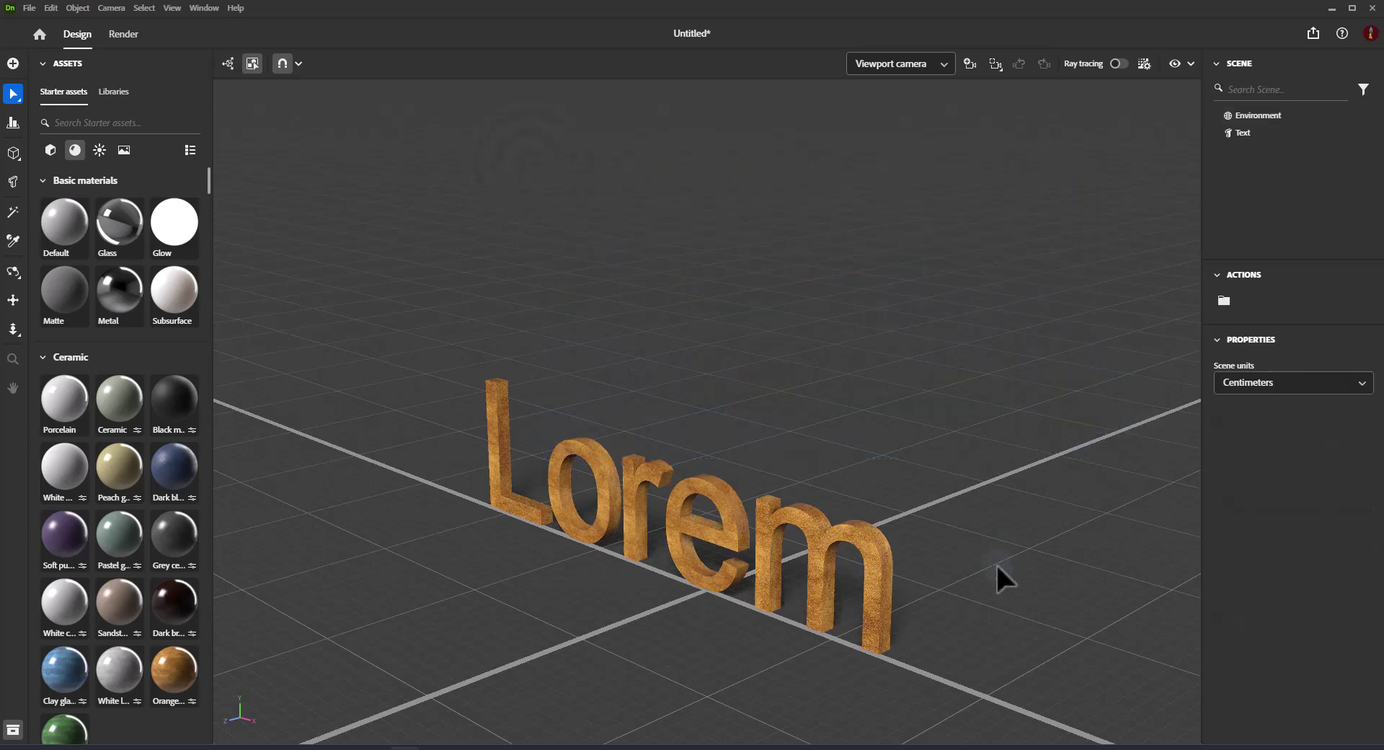
# Convert the orange text to a standard model, expand its group and select the second letter's glyph
pyautogui.moveTo(1001, 563); pyautogui.dragTo(940, 469, button='middle')
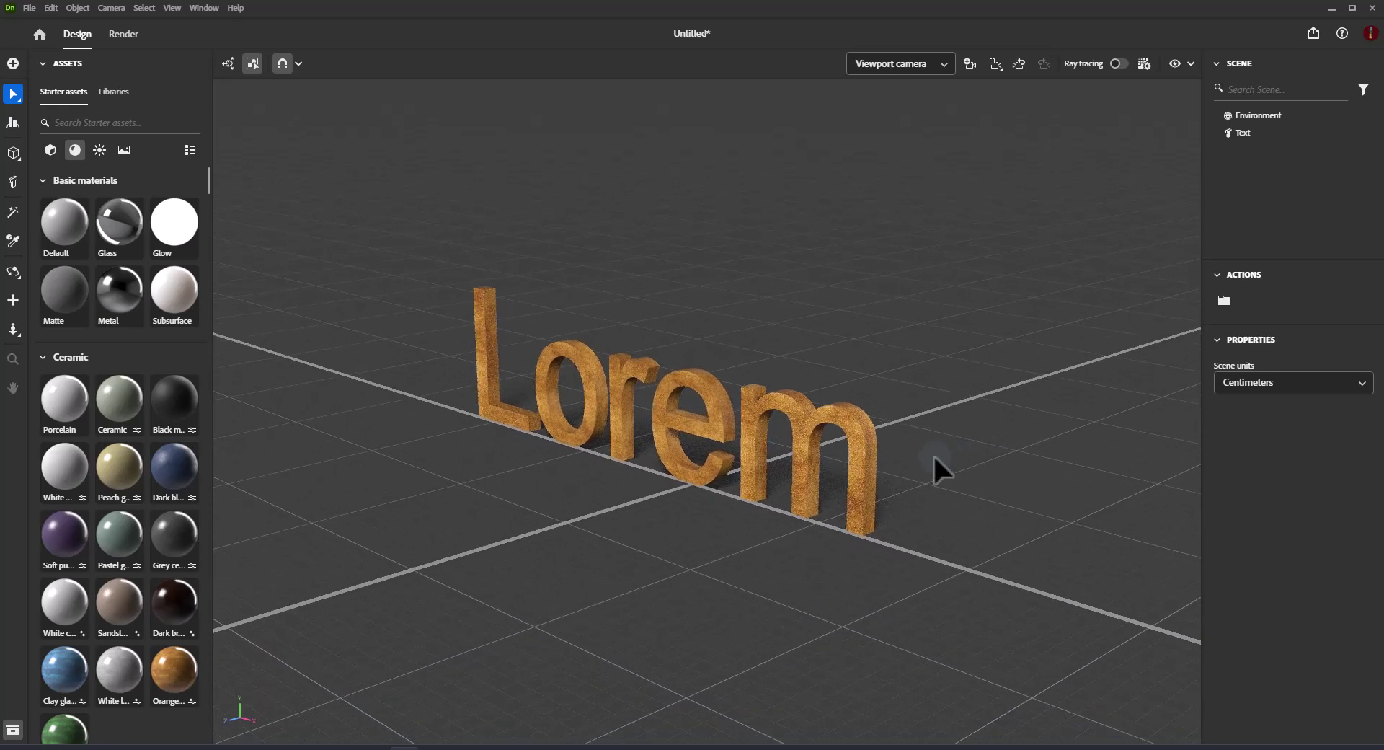
pyautogui.click(862, 478)
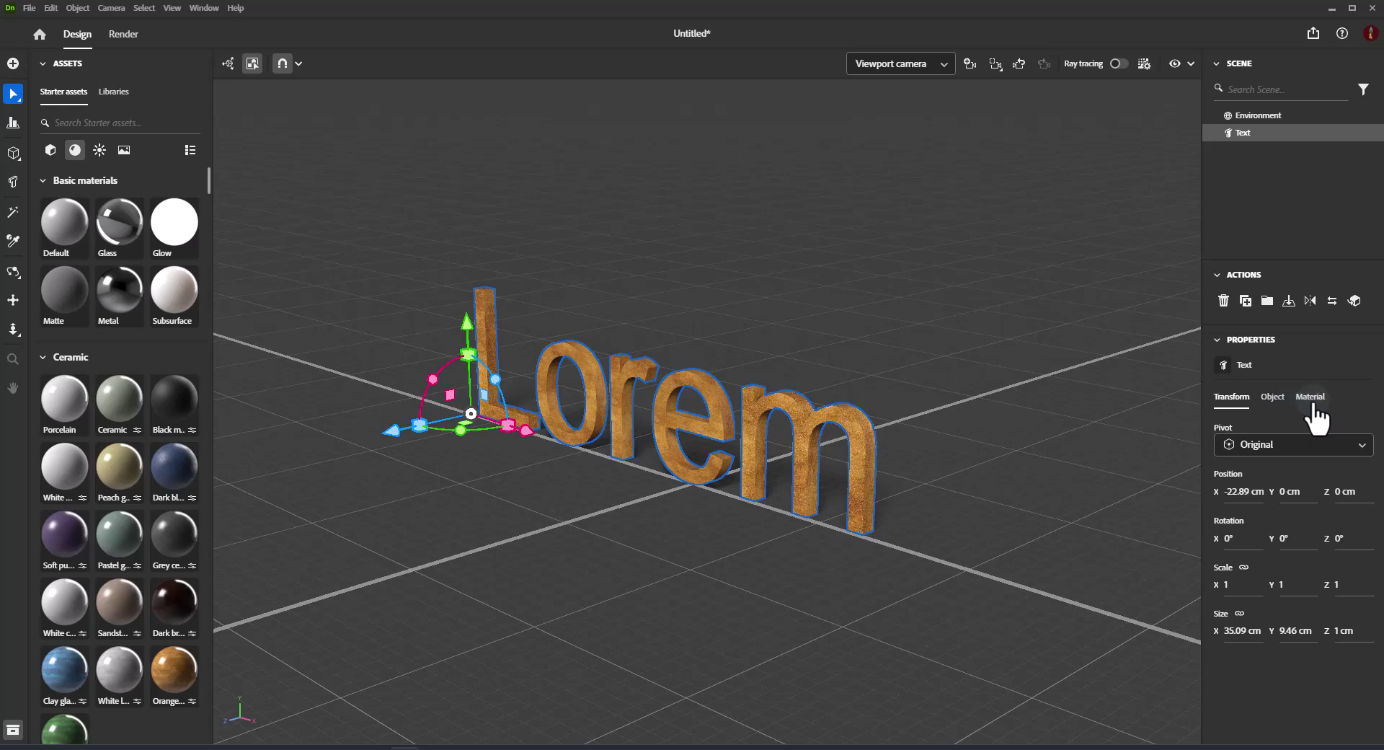
pyautogui.click(1272, 398)
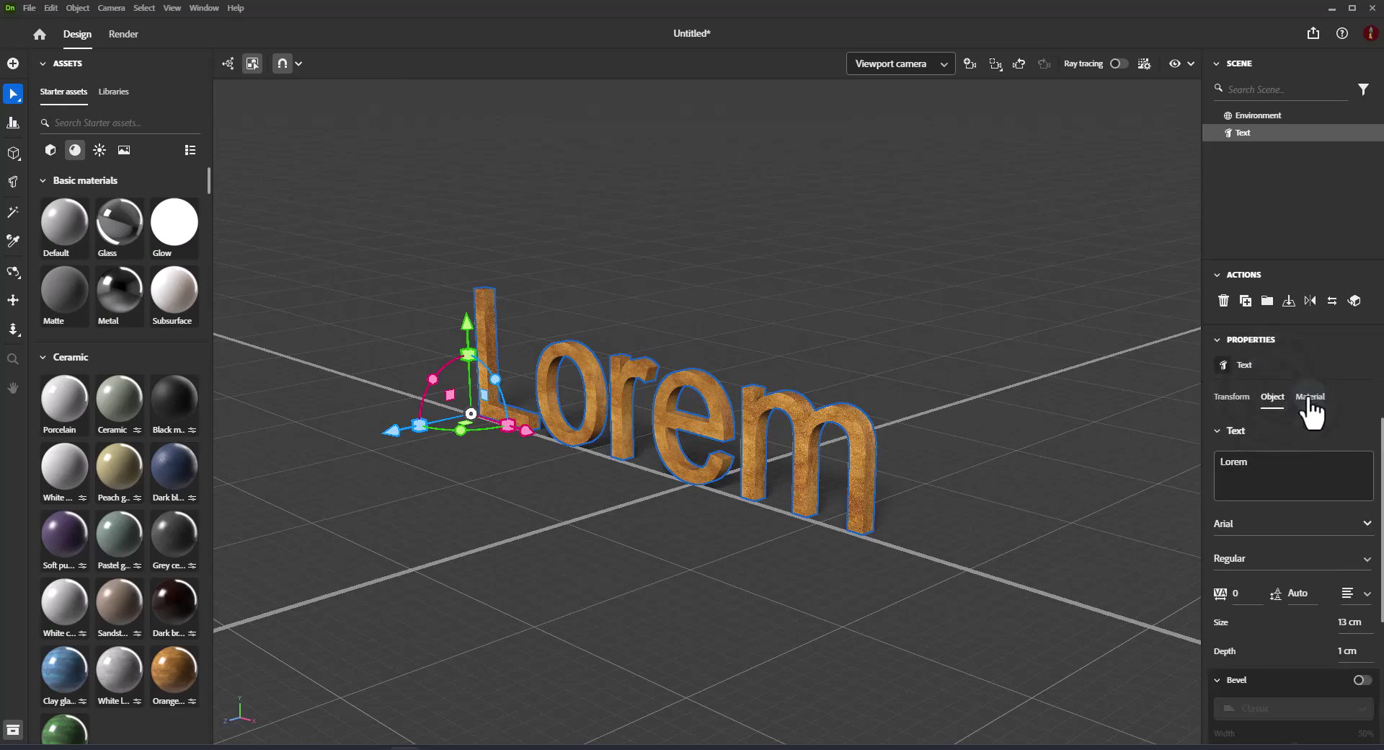
pyautogui.click(1309, 397)
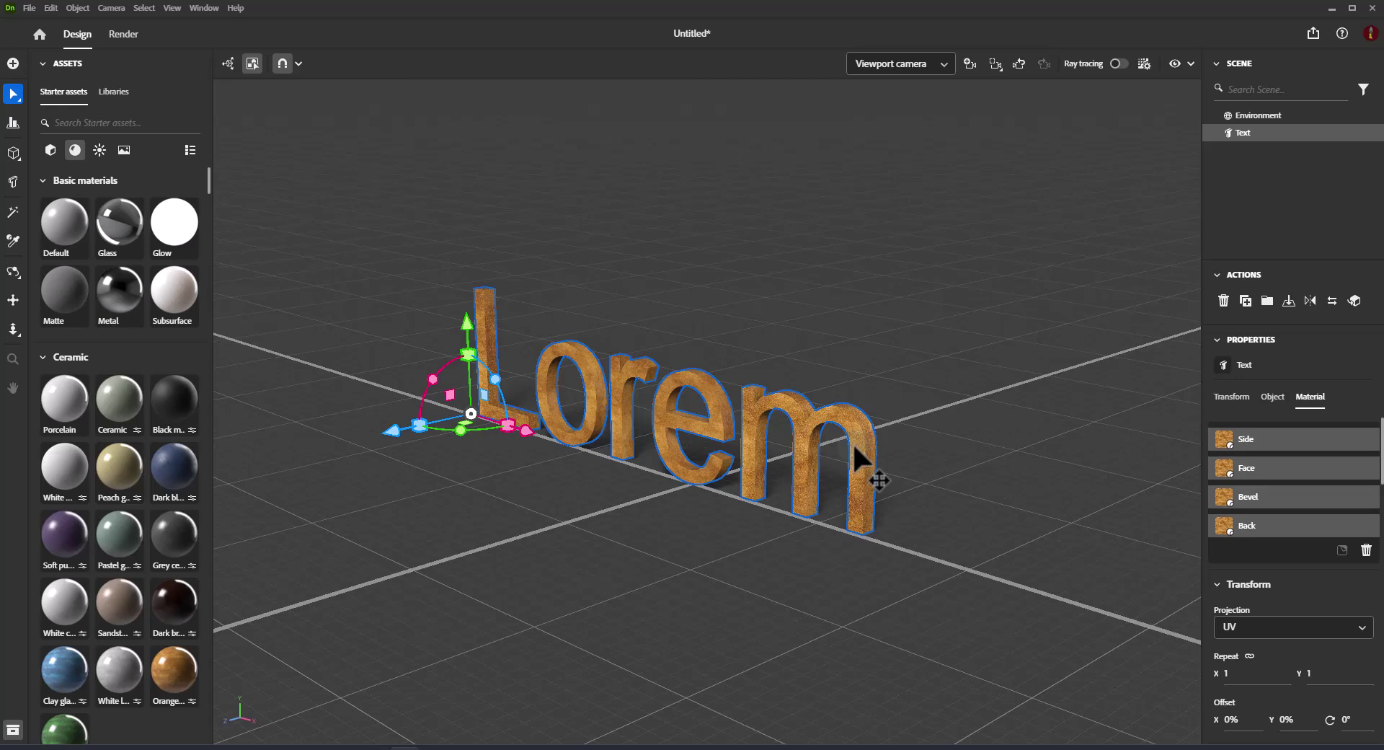
pyautogui.click(1354, 301)
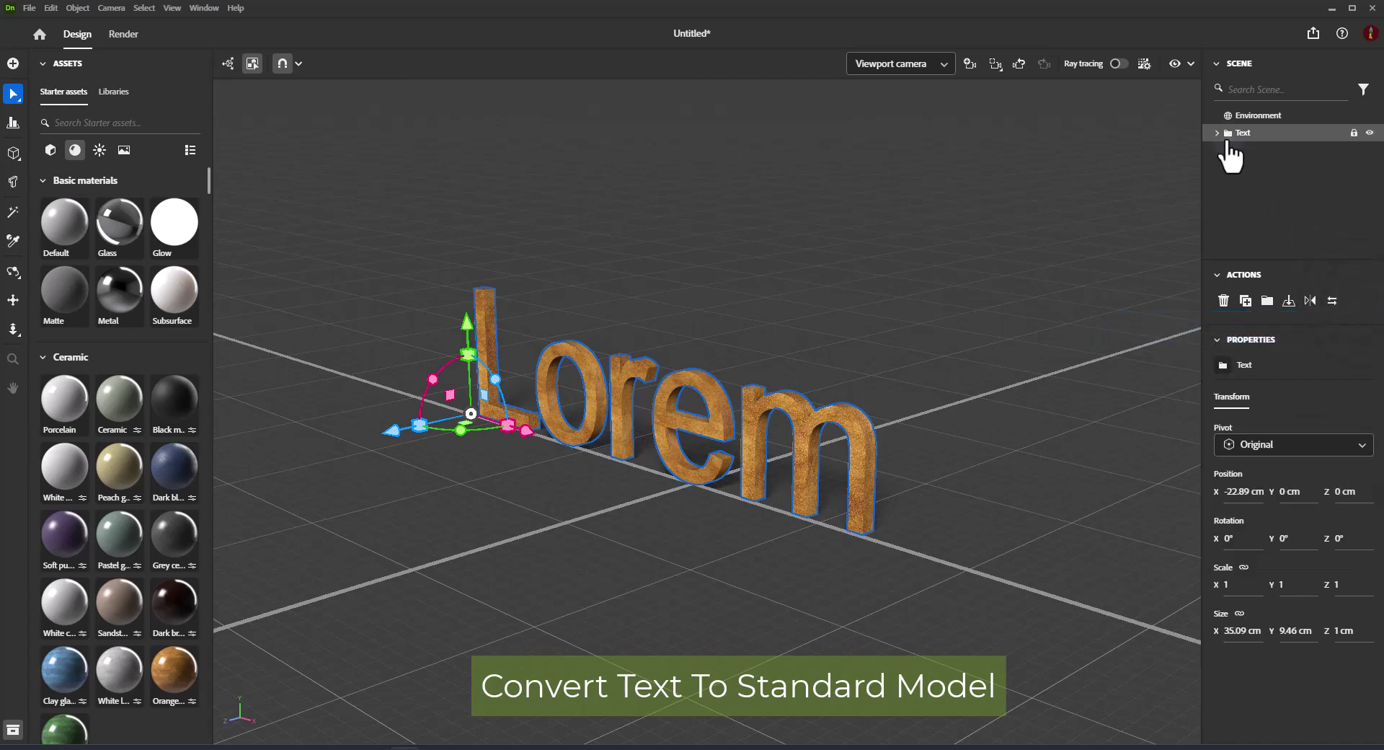
pyautogui.click(1216, 132)
pyautogui.click(1251, 167)
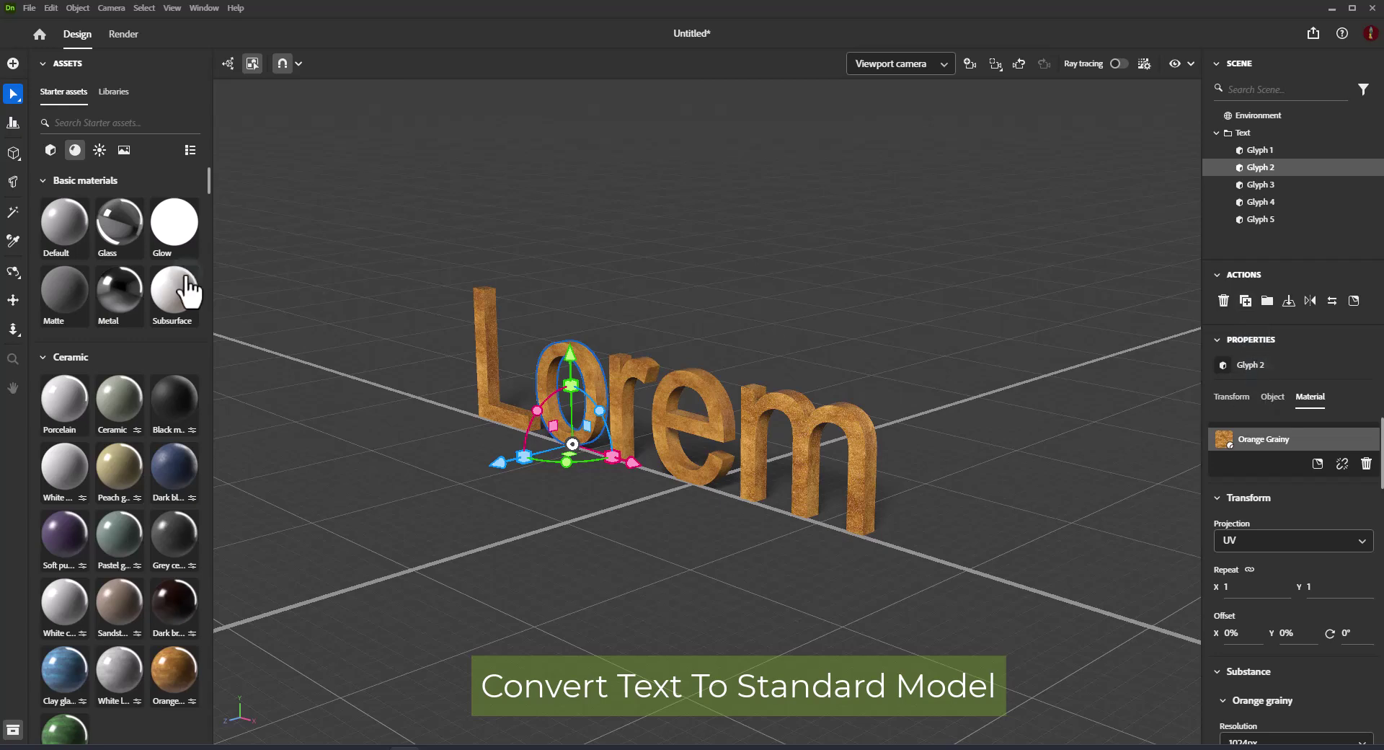
# Apply Dark Blue Ceramic to the letter m and Peach Glossy Ceramic to the letter e
pyautogui.moveTo(174, 465); pyautogui.dragTo(804, 434)
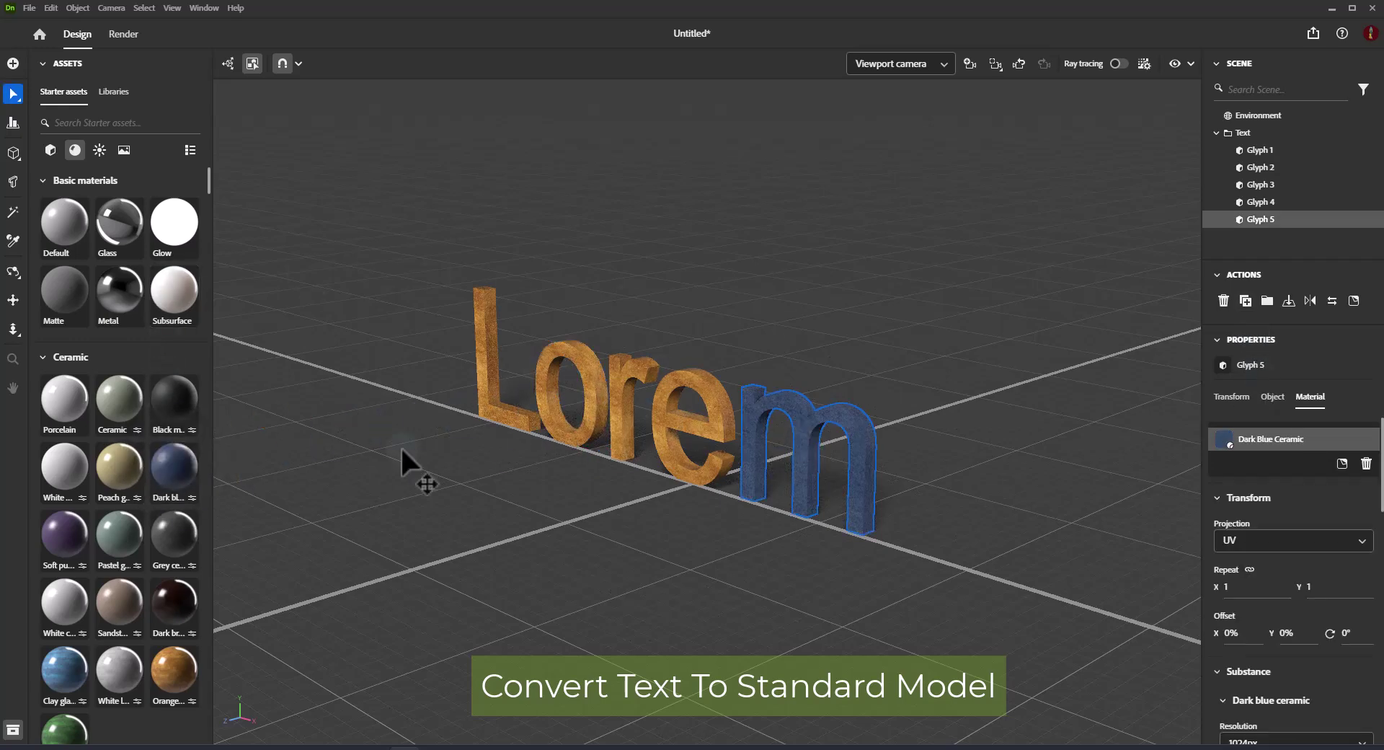
pyautogui.moveTo(119, 468); pyautogui.dragTo(672, 388)
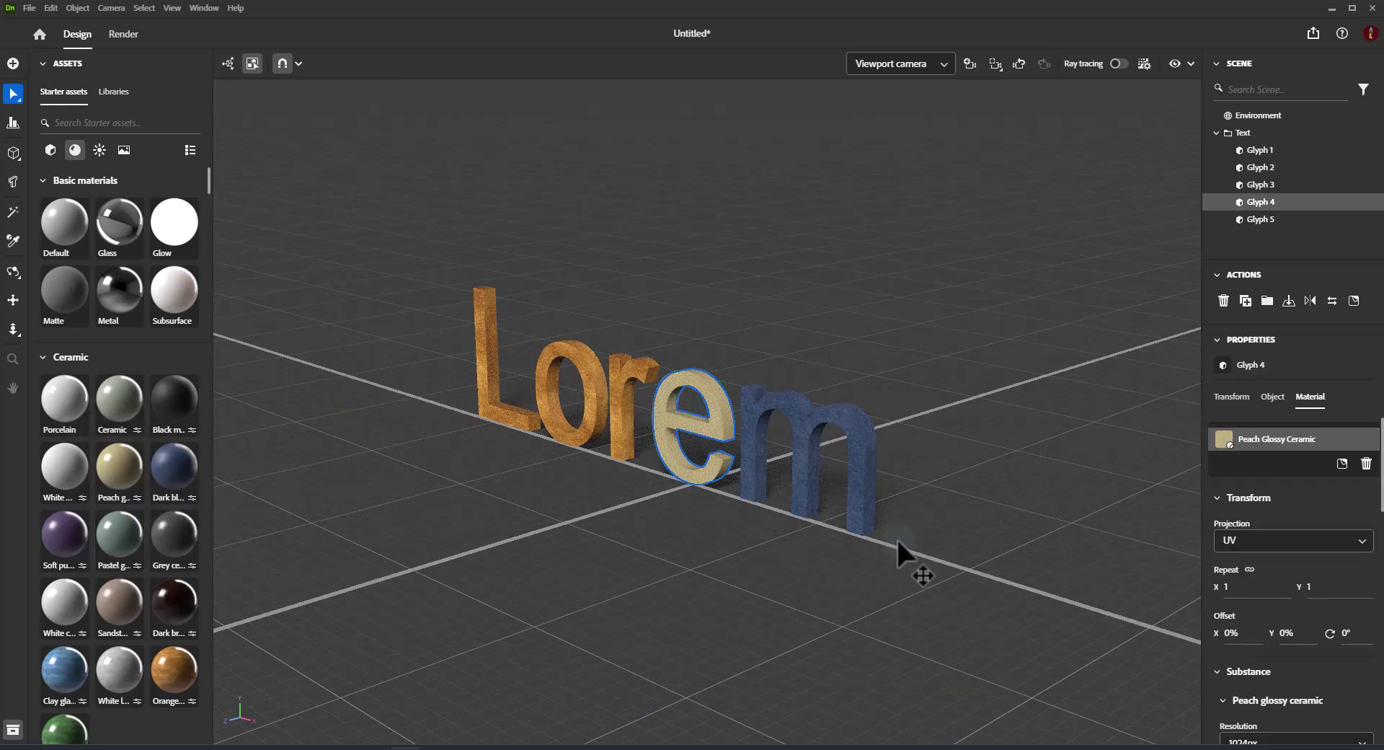
# Delete all the letters of the converted text from the scene
pyautogui.click(13, 93)
pyautogui.moveTo(419, 243); pyautogui.dragTo(902, 588)
pyautogui.press('Delete')
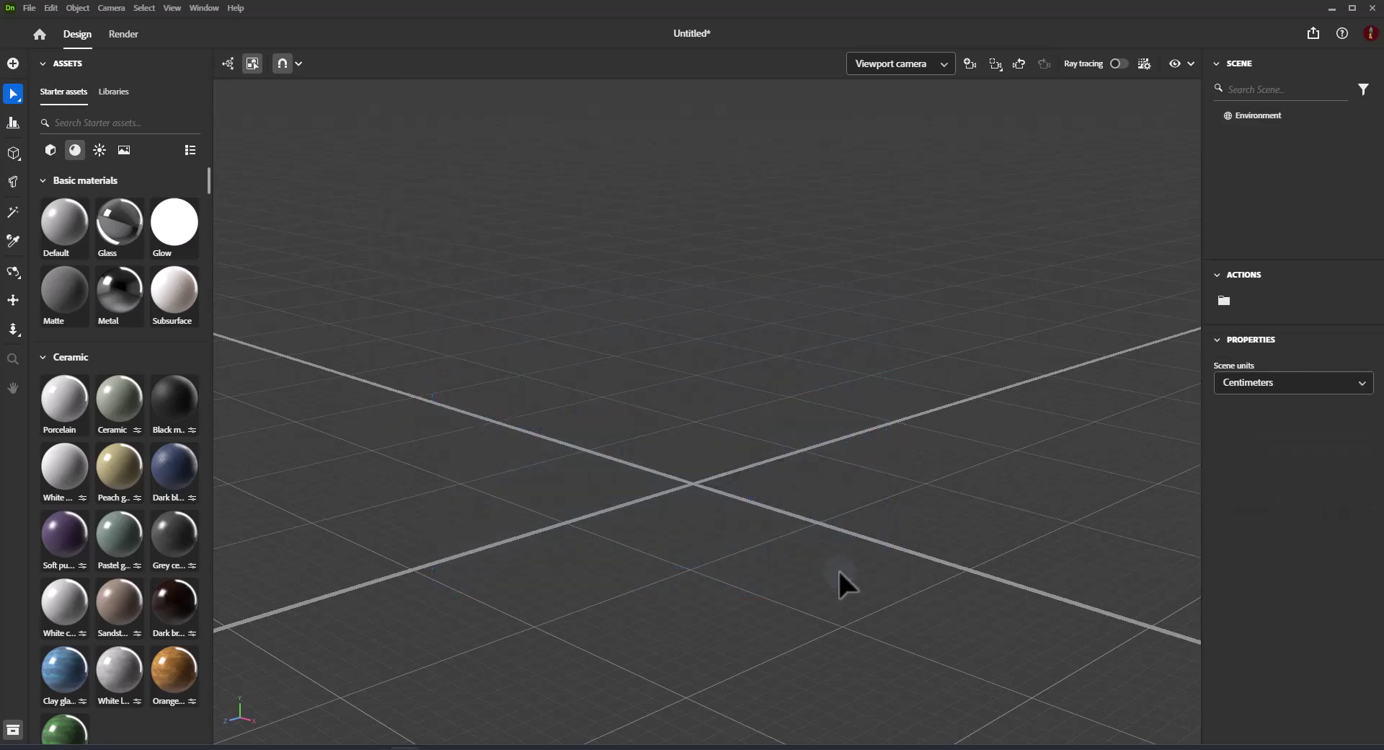
# Add a new 3D text object to the empty scene
pyautogui.click(51, 151)
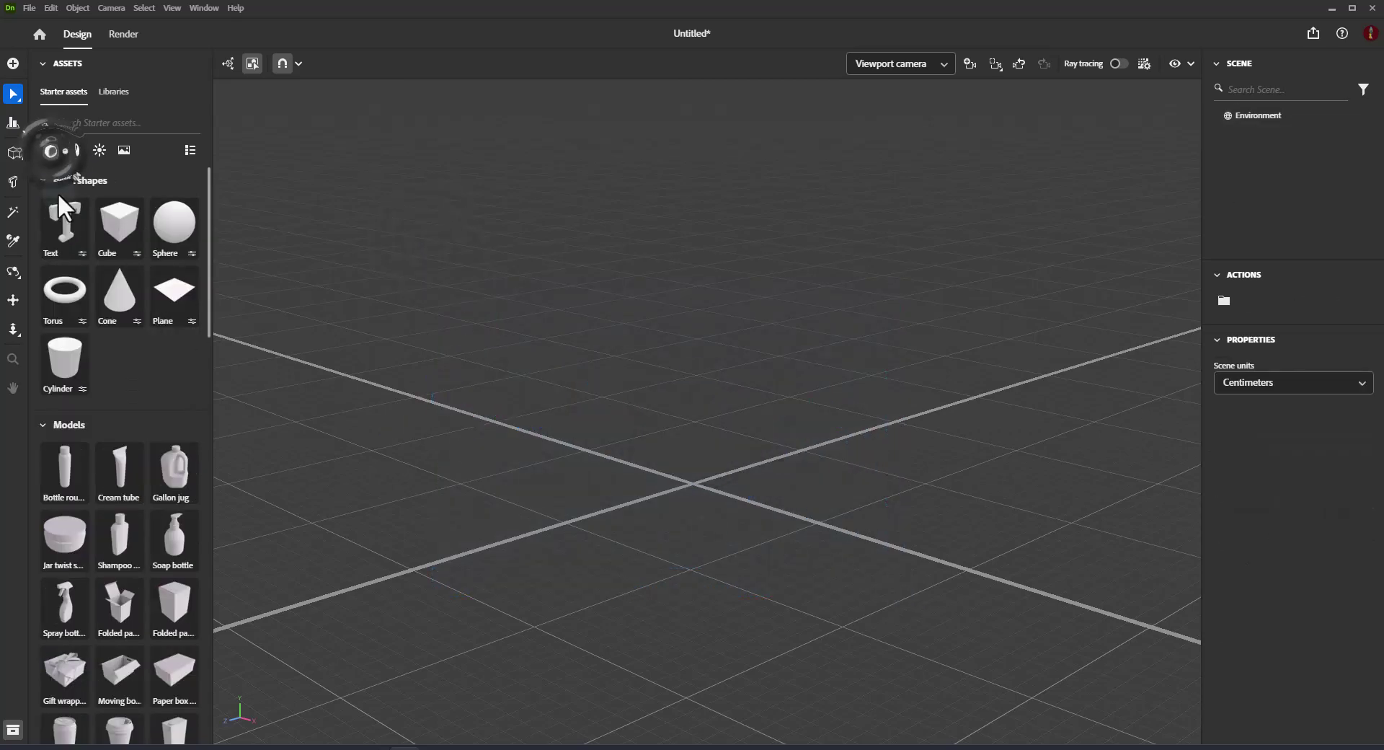
pyautogui.click(64, 227)
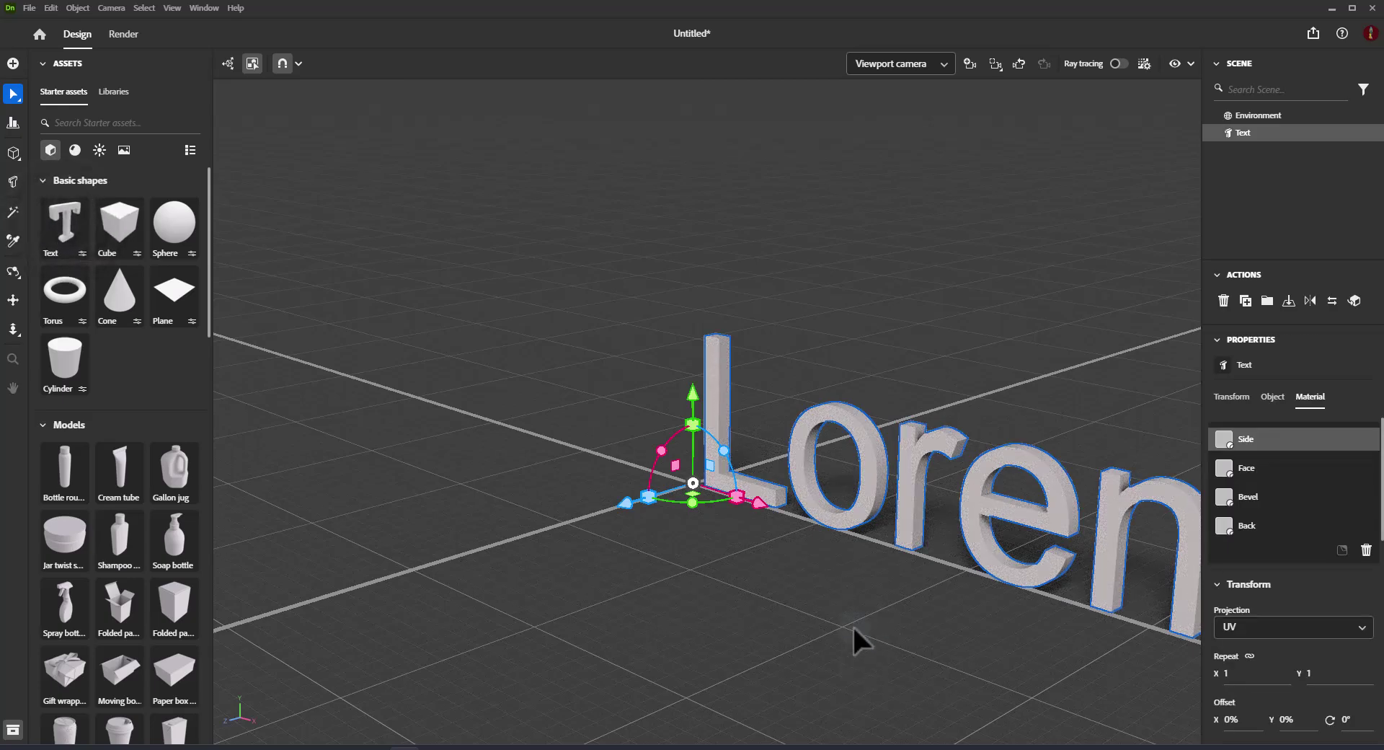
pyautogui.moveTo(849, 621); pyautogui.dragTo(625, 531, button='middle')
# Add a second line reading 111 below Lorem in the text object's content
pyautogui.click(1229, 398)
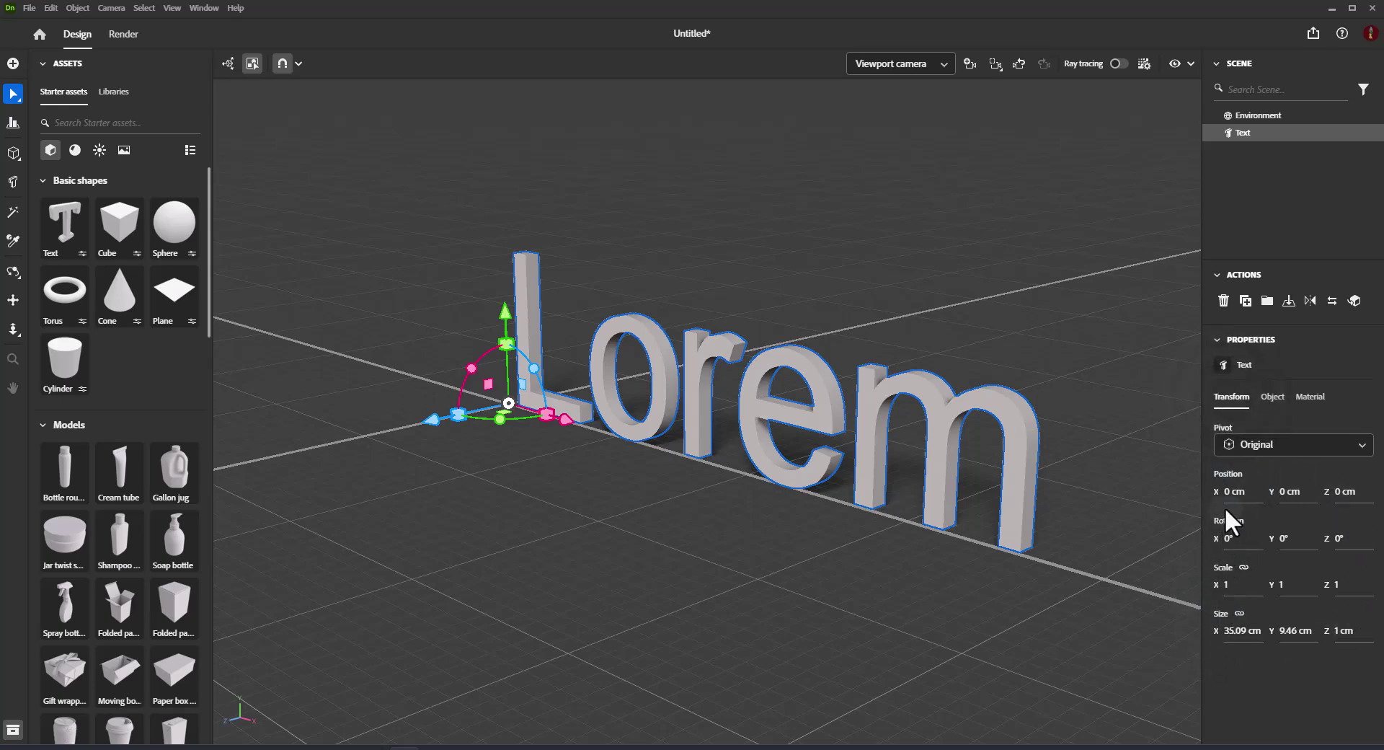
pyautogui.click(1271, 399)
pyautogui.click(1272, 398)
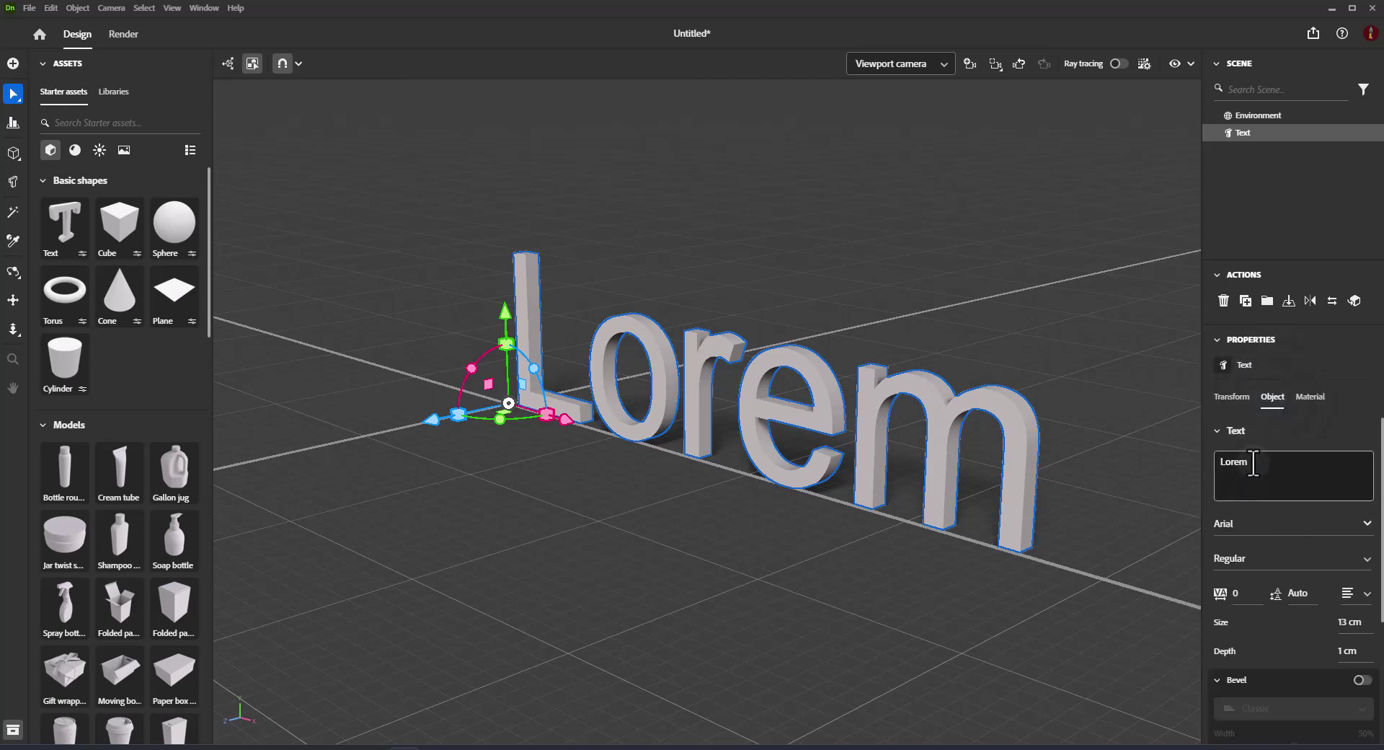
pyautogui.click(1253, 463)
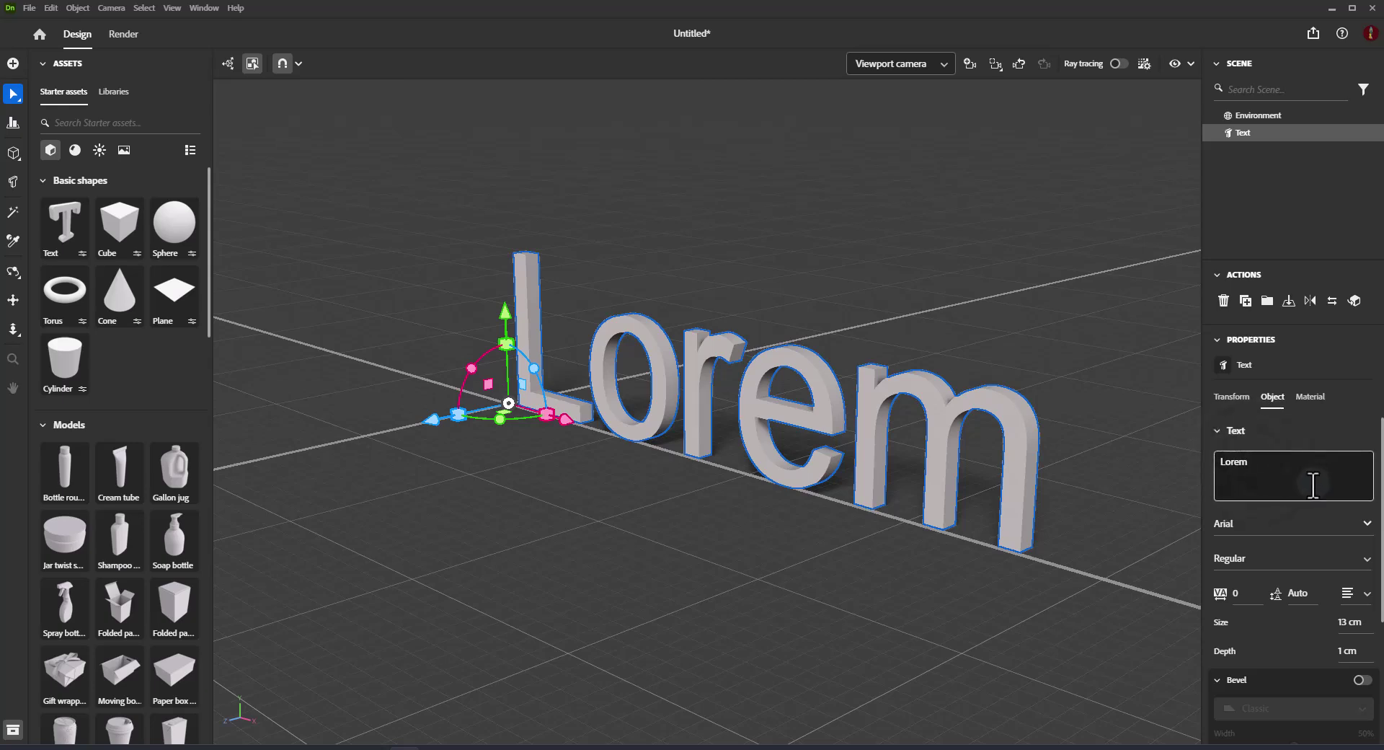
pyautogui.press('Return')
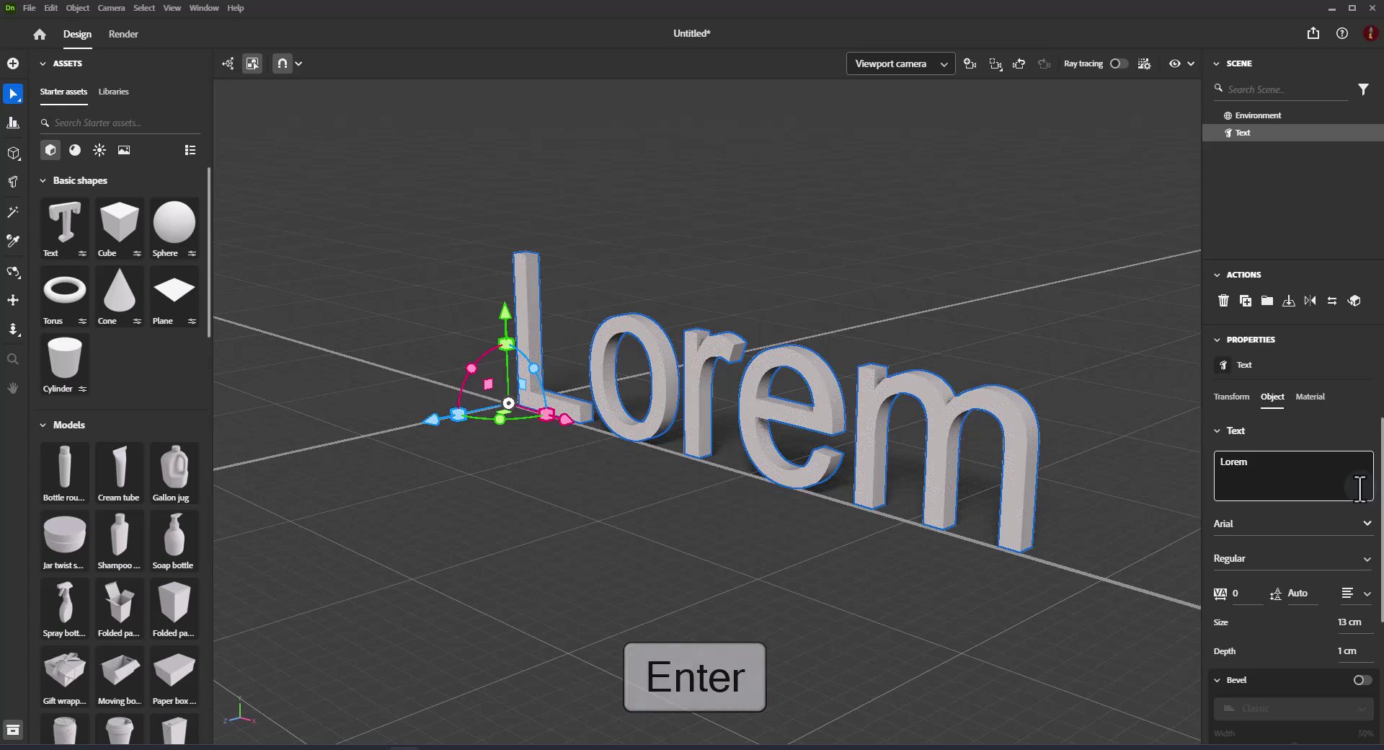
pyautogui.write('111')
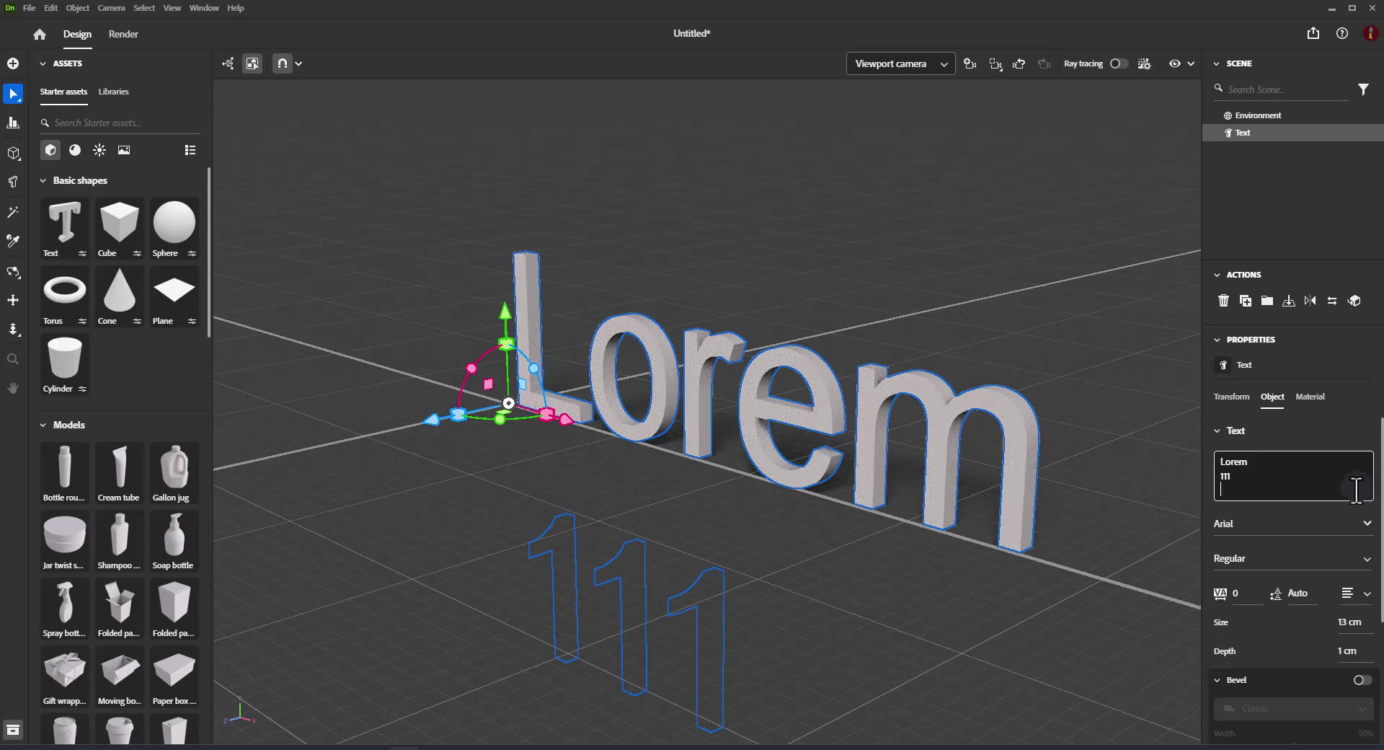
pyautogui.click(1289, 308)
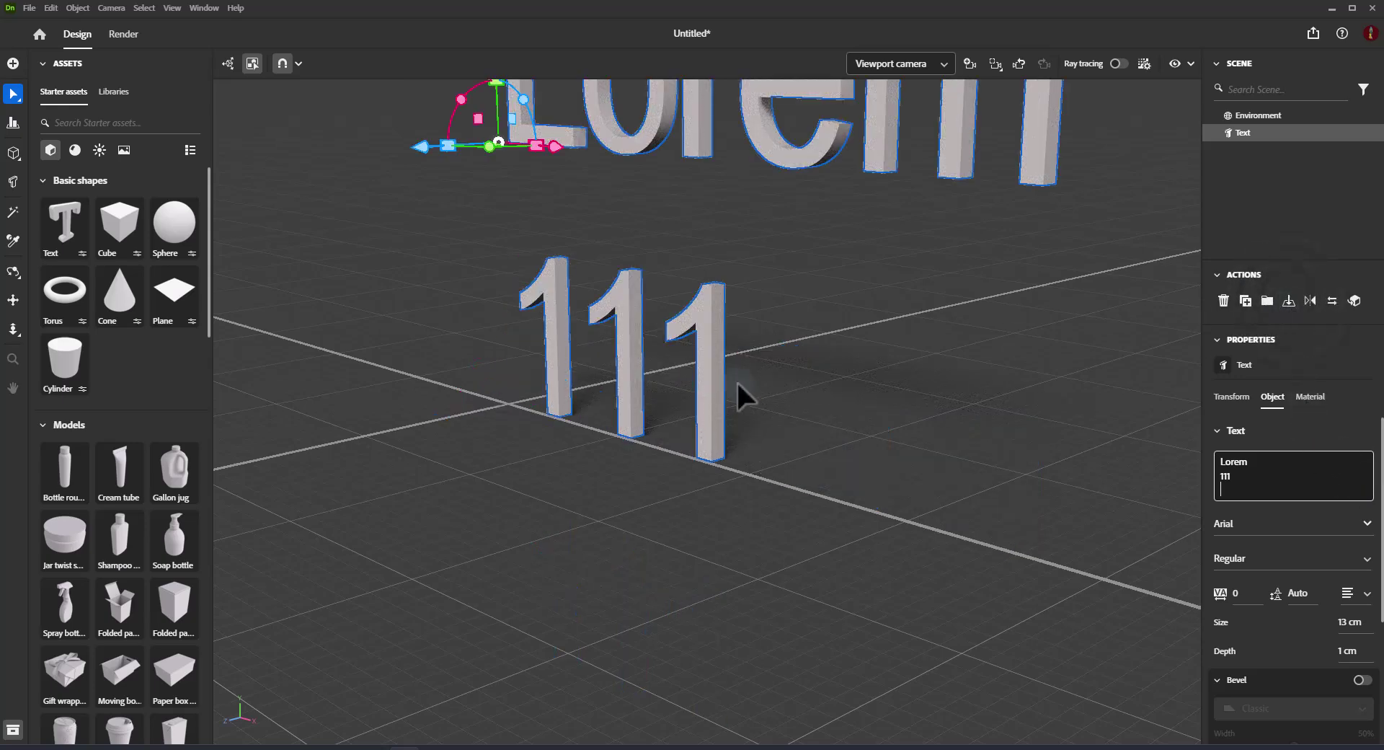
pyautogui.scroll(-5, 752, 541)
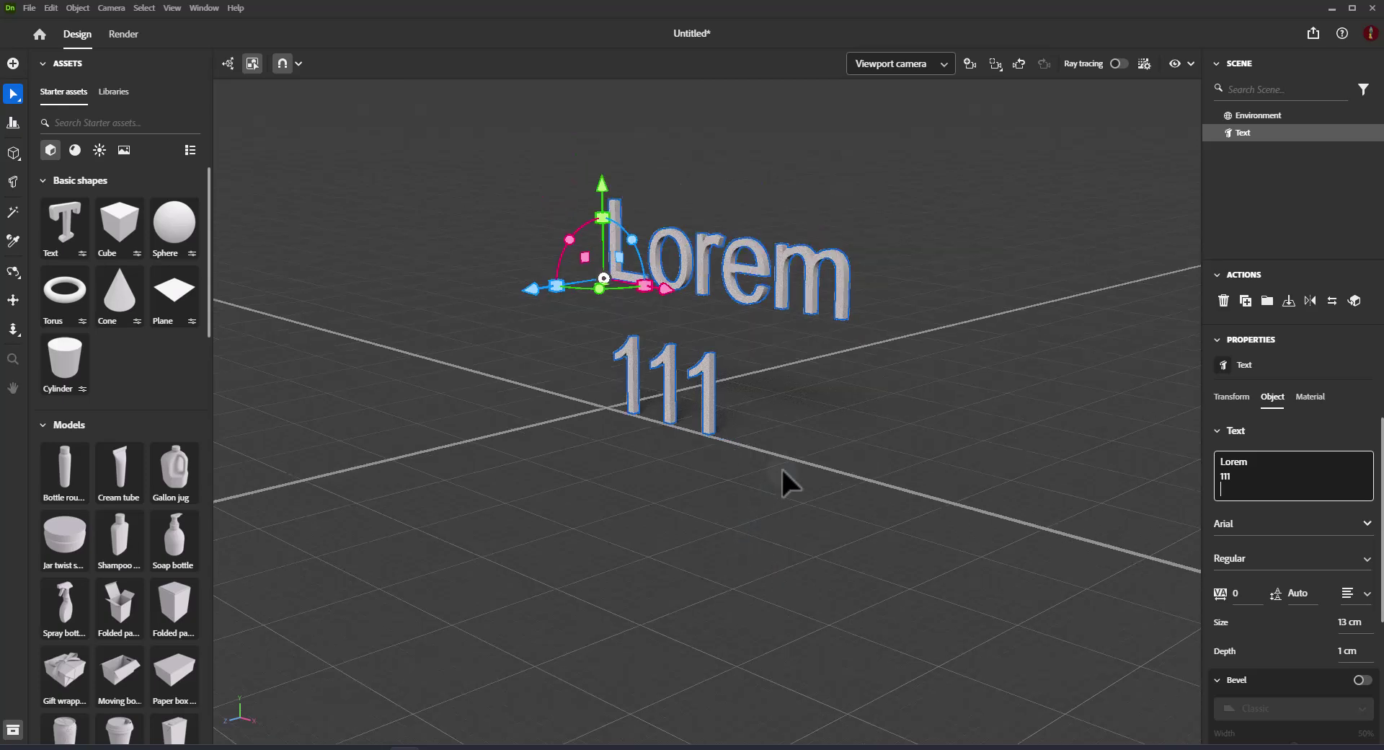
pyautogui.moveTo(753, 512); pyautogui.dragTo(735, 531, button='middle')
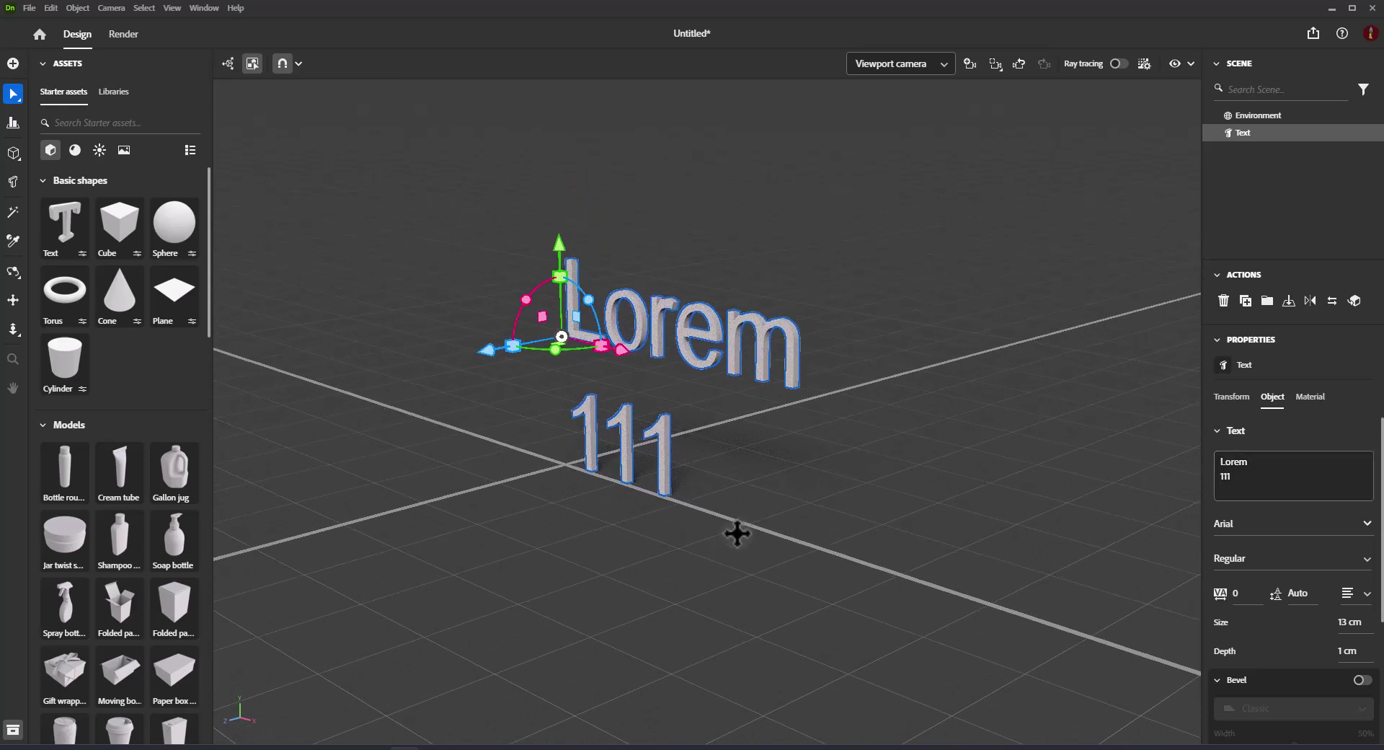
pyautogui.click(1365, 523)
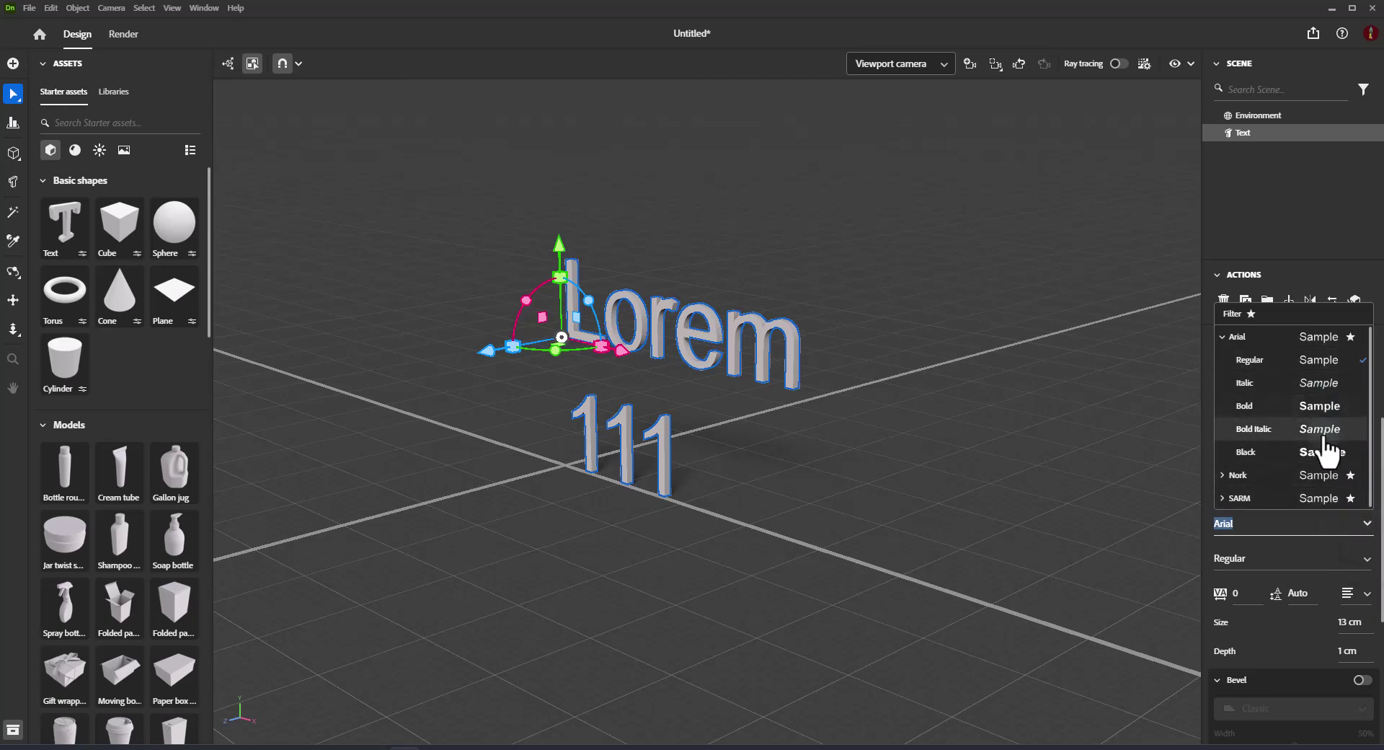
pyautogui.click(1224, 363)
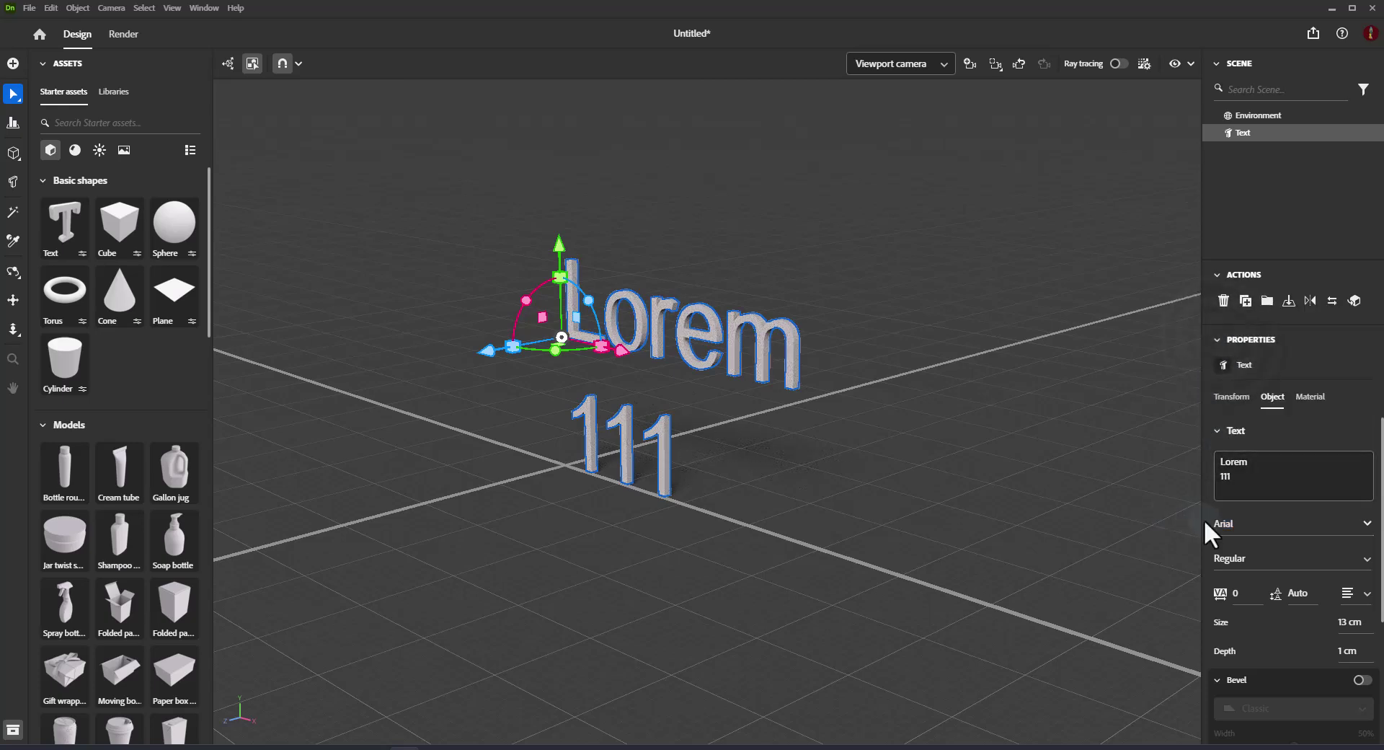
pyautogui.click(1364, 529)
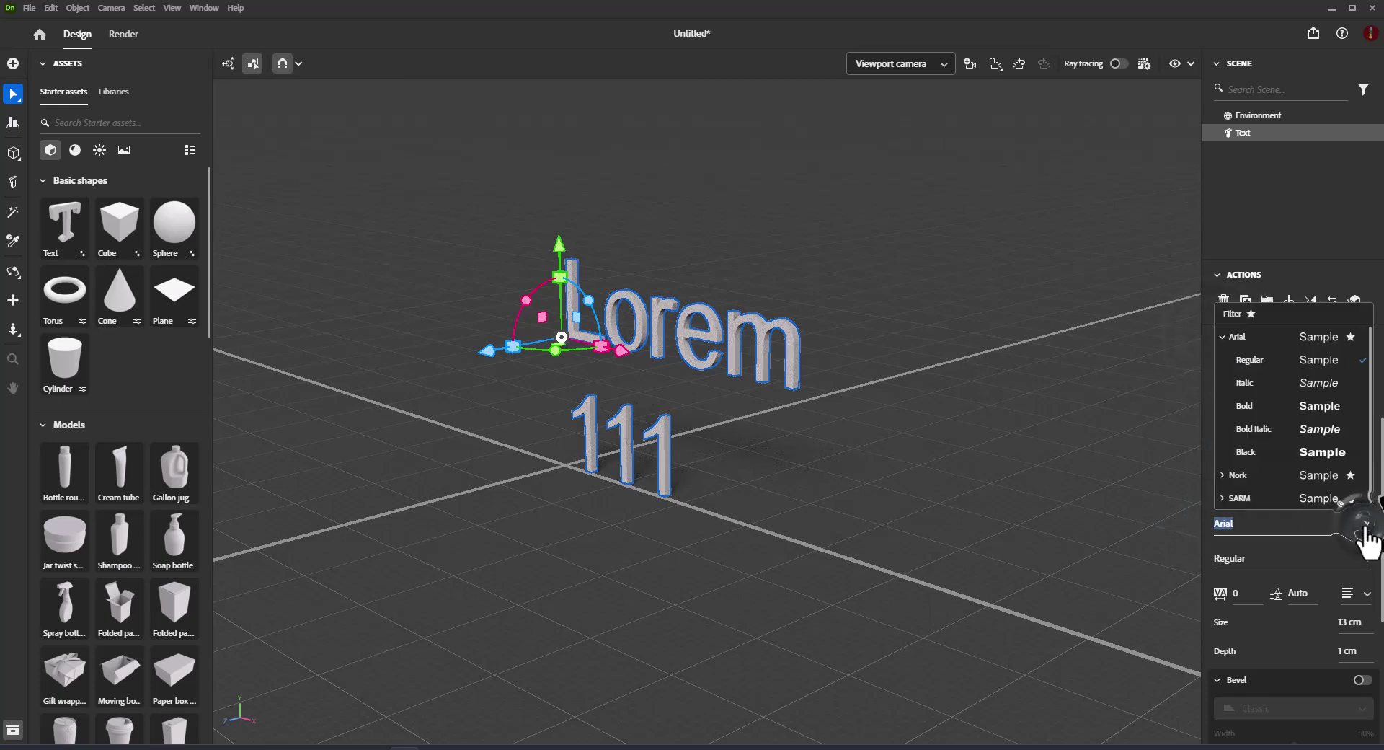
pyautogui.click(1251, 317)
pyautogui.click(1251, 317)
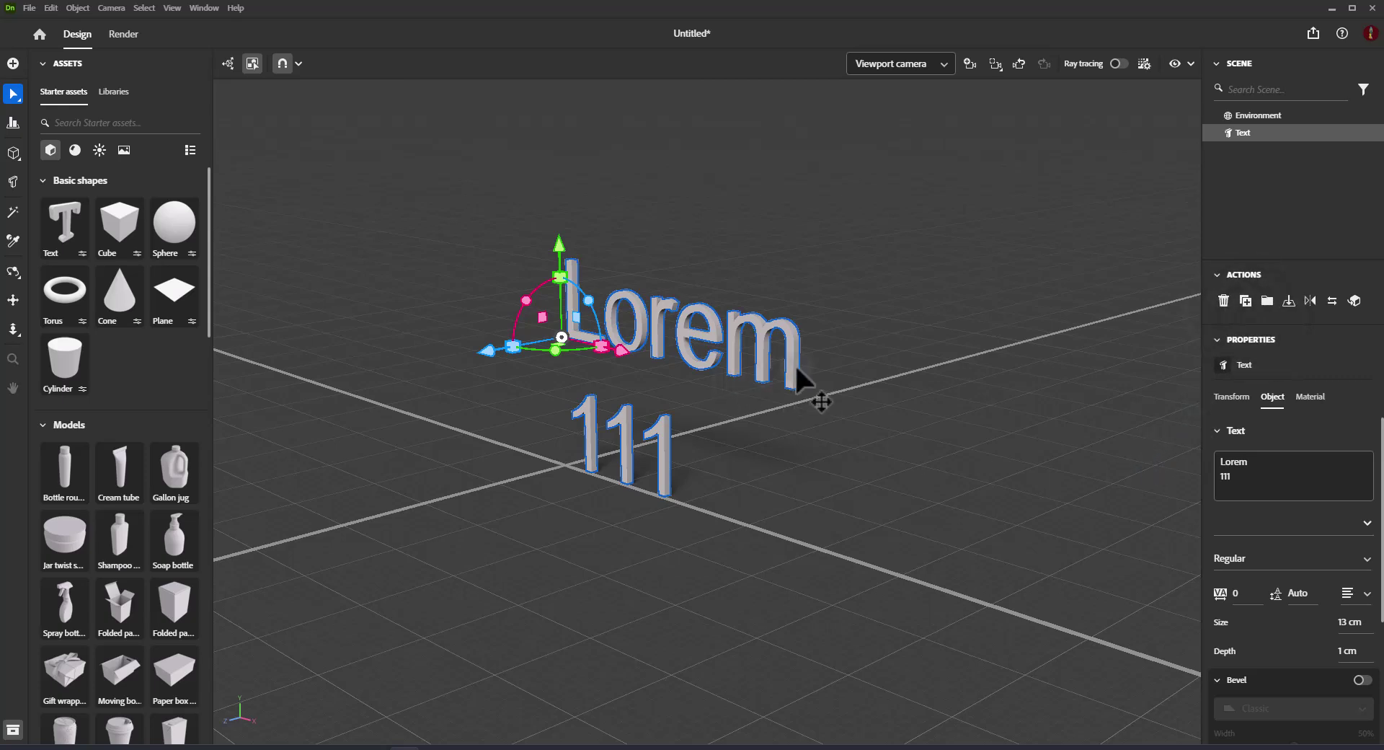
# Set the font style of the two-line text to Italic
pyautogui.scroll(-2, 1316, 584)
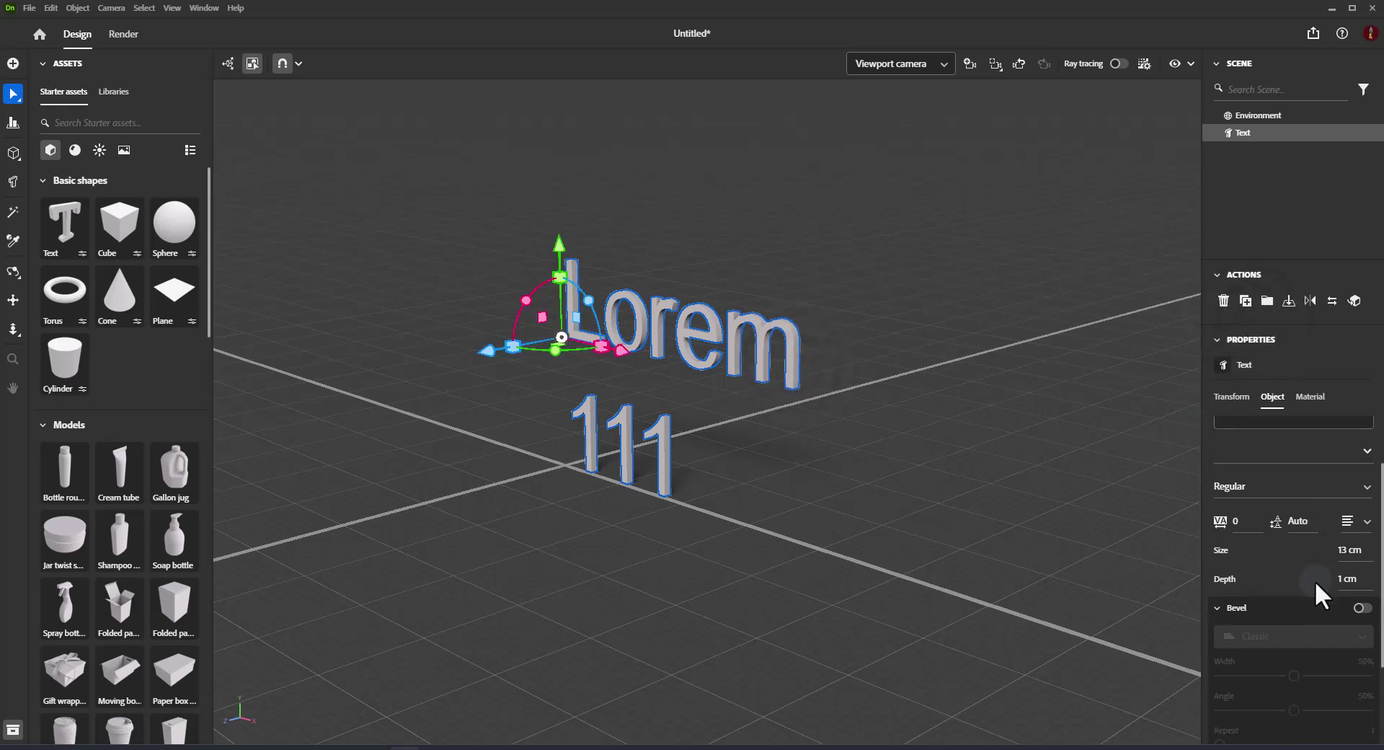
pyautogui.scroll(2, 1314, 581)
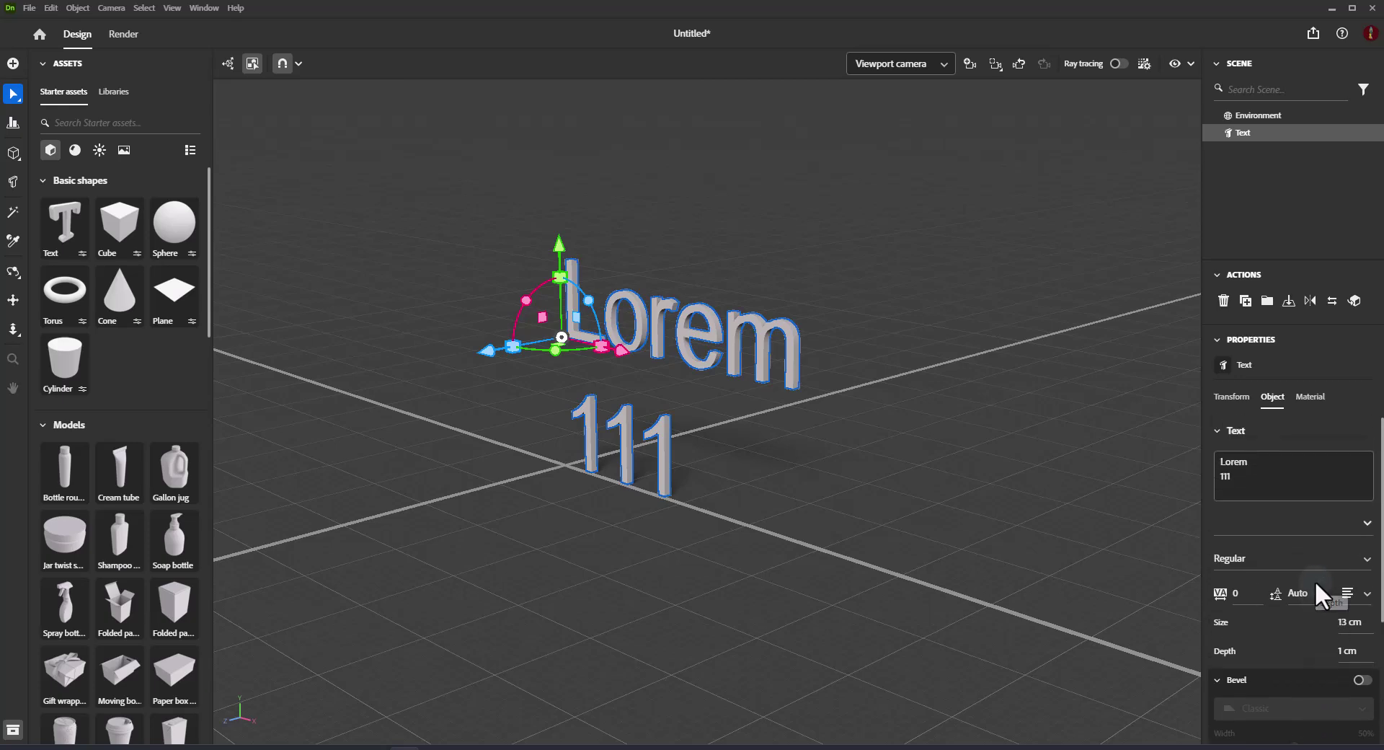
pyautogui.click(1362, 561)
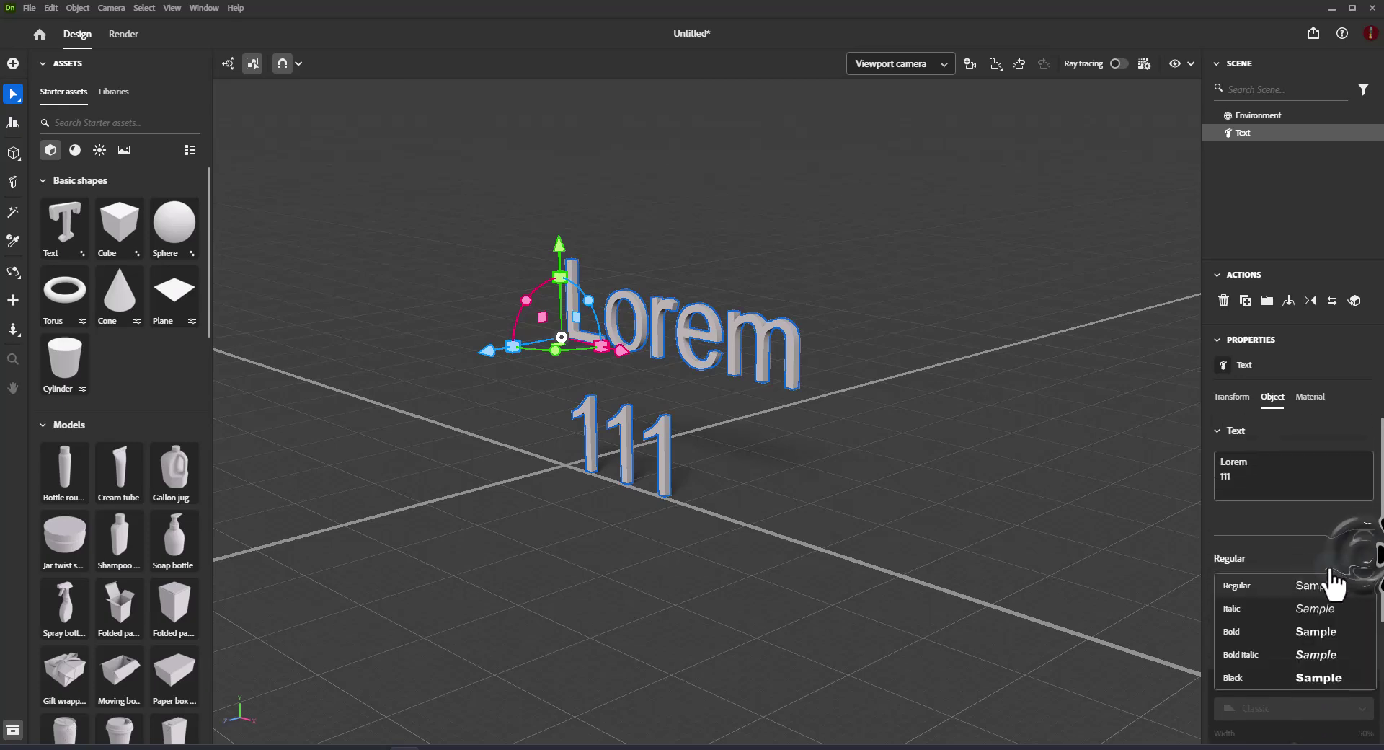
pyautogui.click(1318, 609)
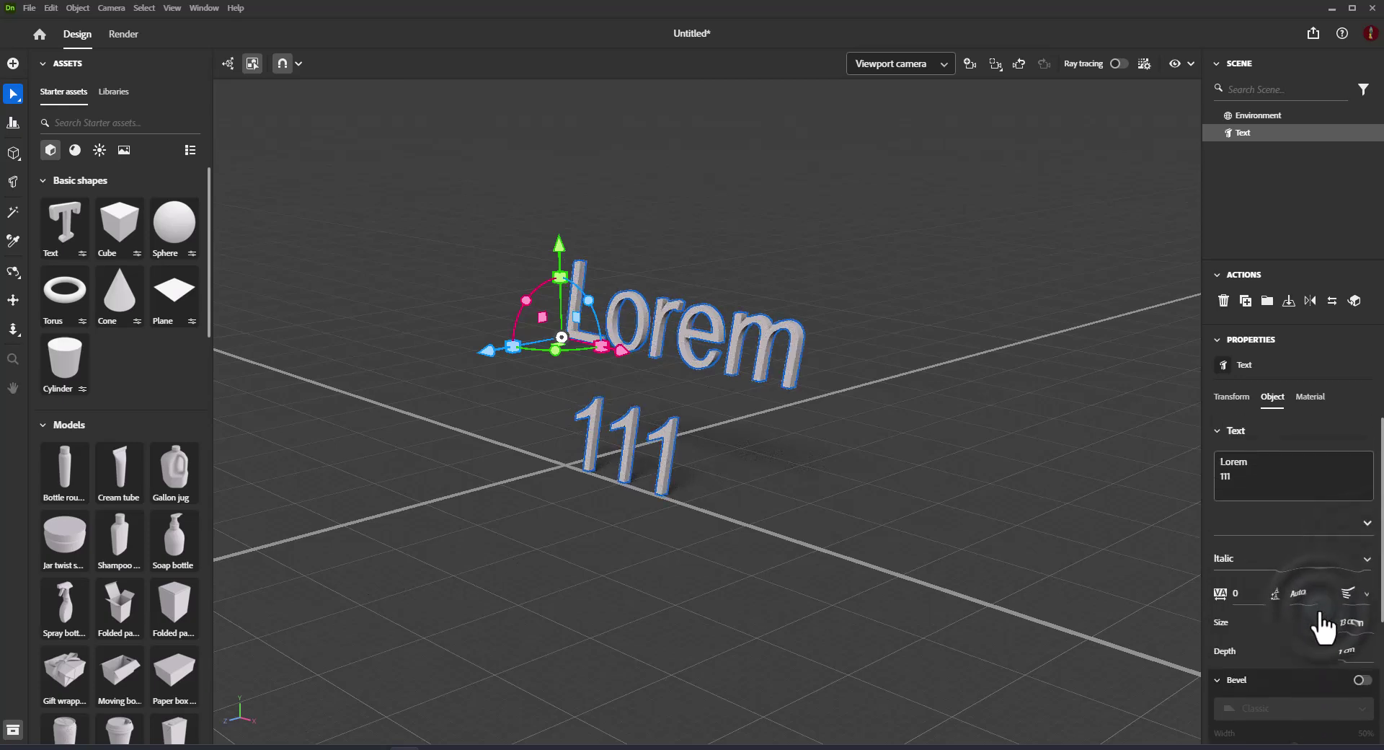
# Set the text's letter spacing to 59 and its line spacing to 10 cm
pyautogui.scroll(-2, 1320, 599)
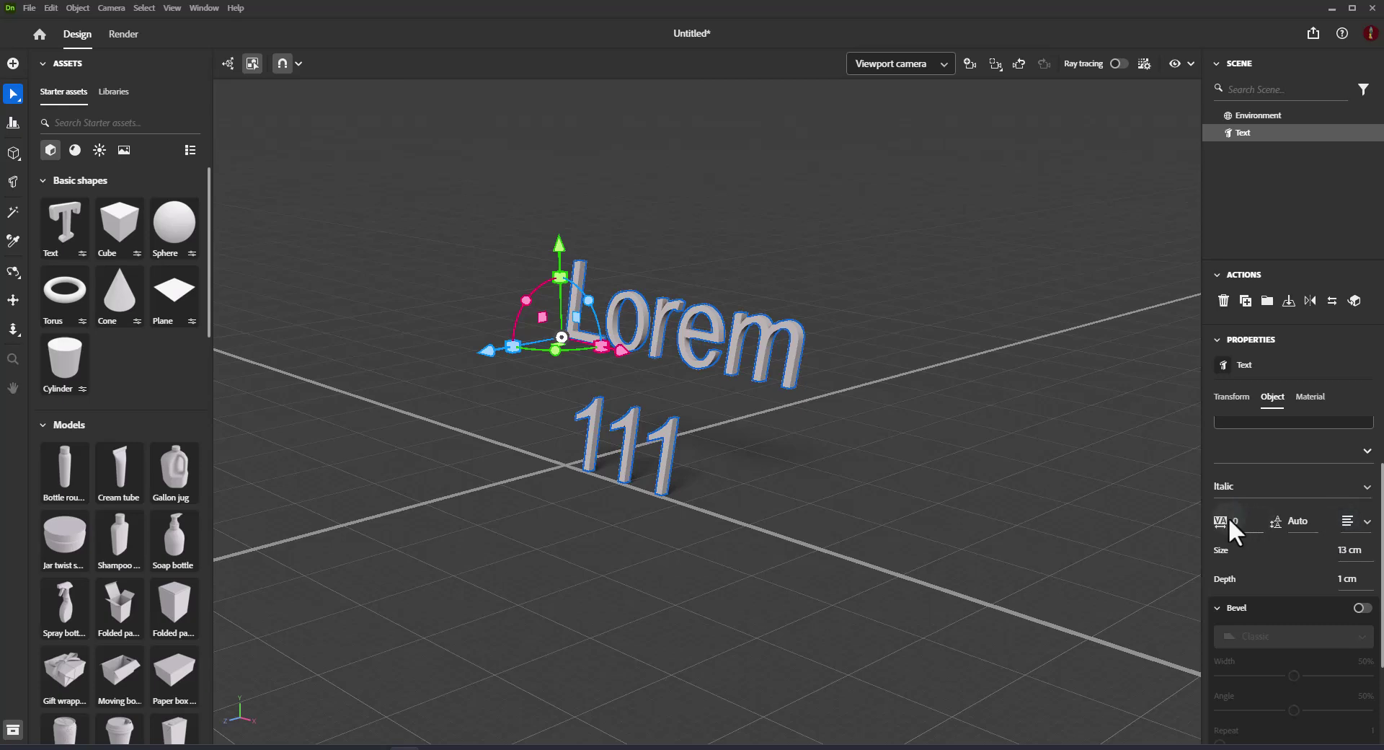
pyautogui.moveTo(1245, 530); pyautogui.dragTo(1282, 530)
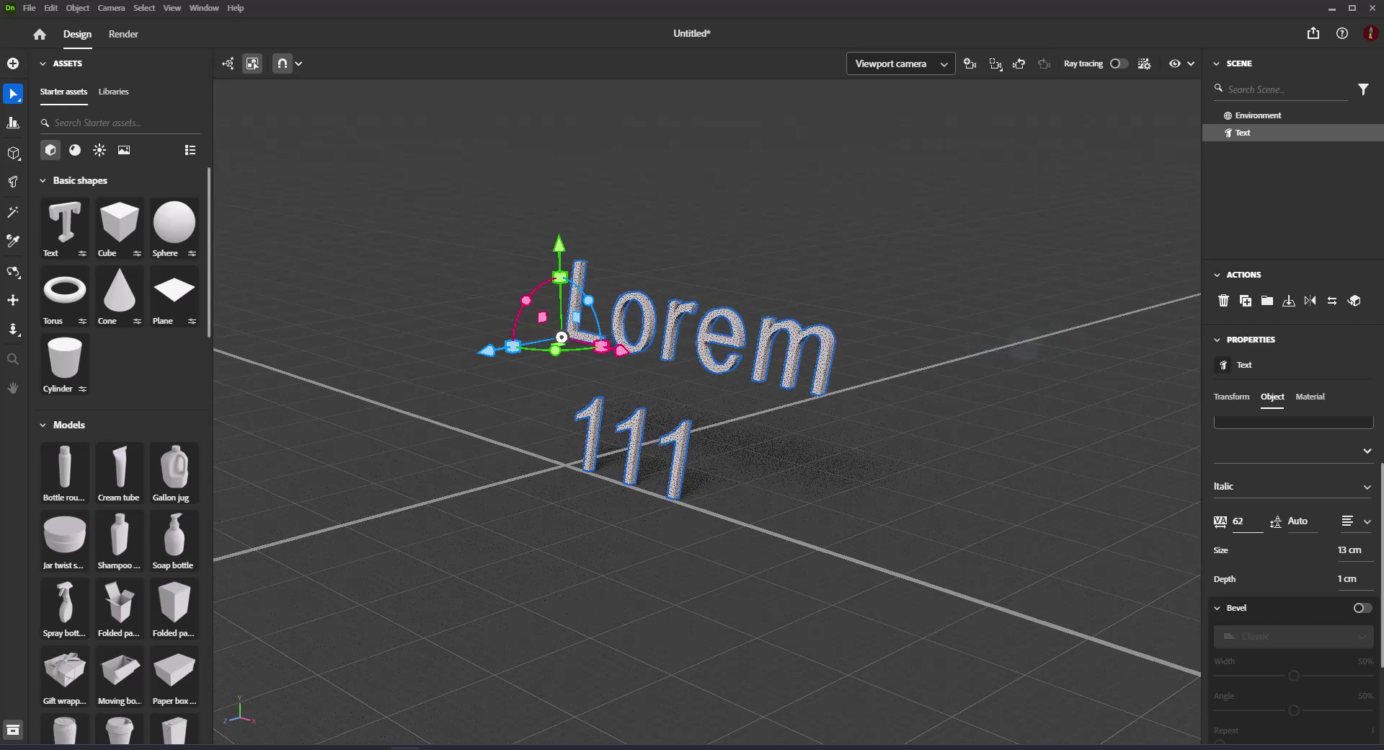
pyautogui.click(1298, 522)
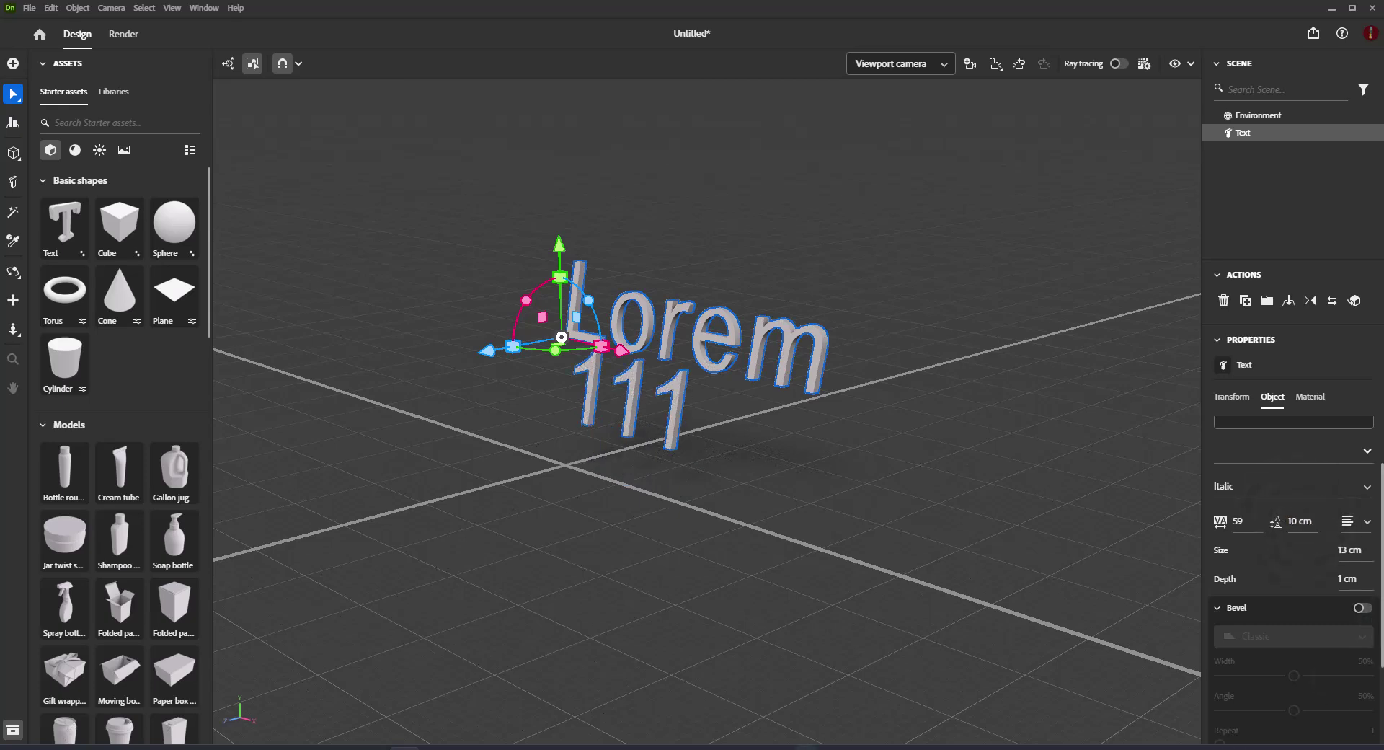
pyautogui.scroll(8, 742, 499)
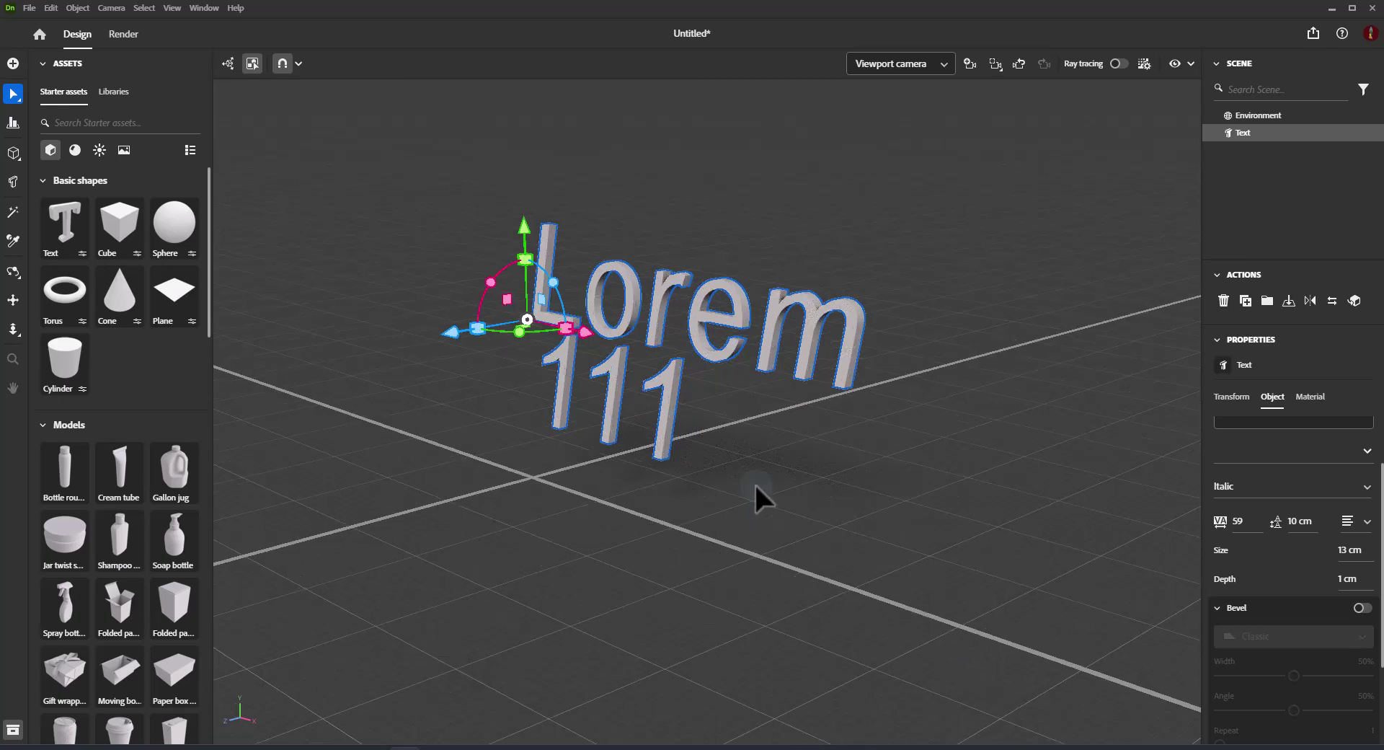
pyautogui.moveTo(782, 465); pyautogui.dragTo(790, 577, button='middle')
# Try Center alignment on the two-line text, and set its alignment to Right
pyautogui.scroll(-1, 1281, 657)
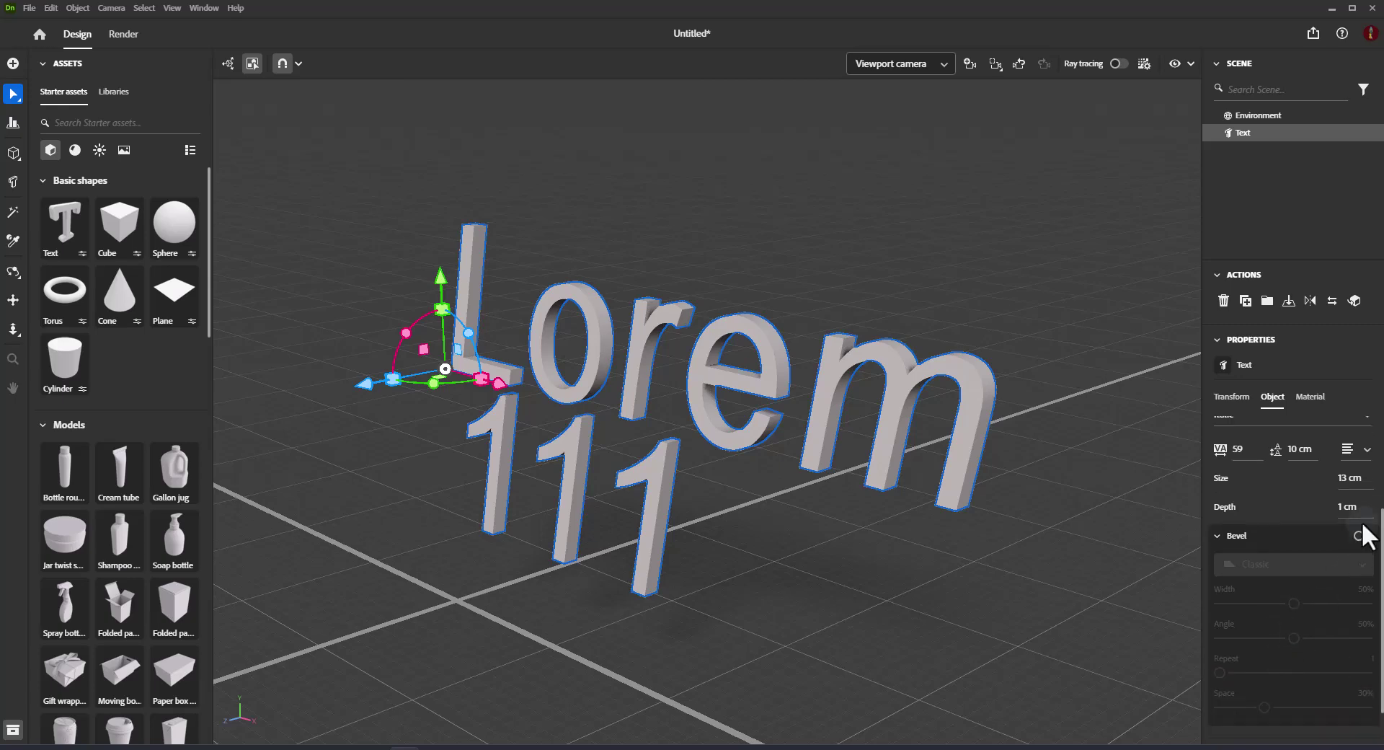
pyautogui.click(1361, 450)
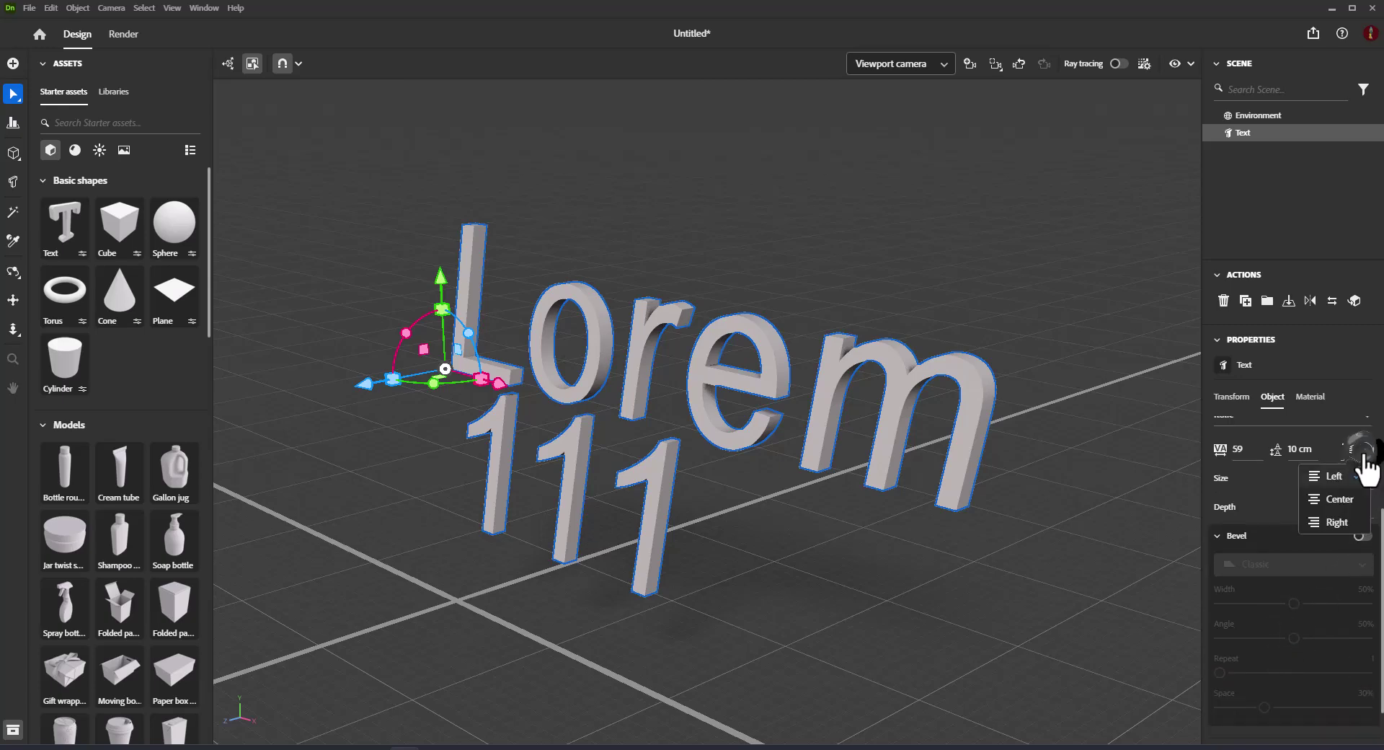
pyautogui.click(1335, 519)
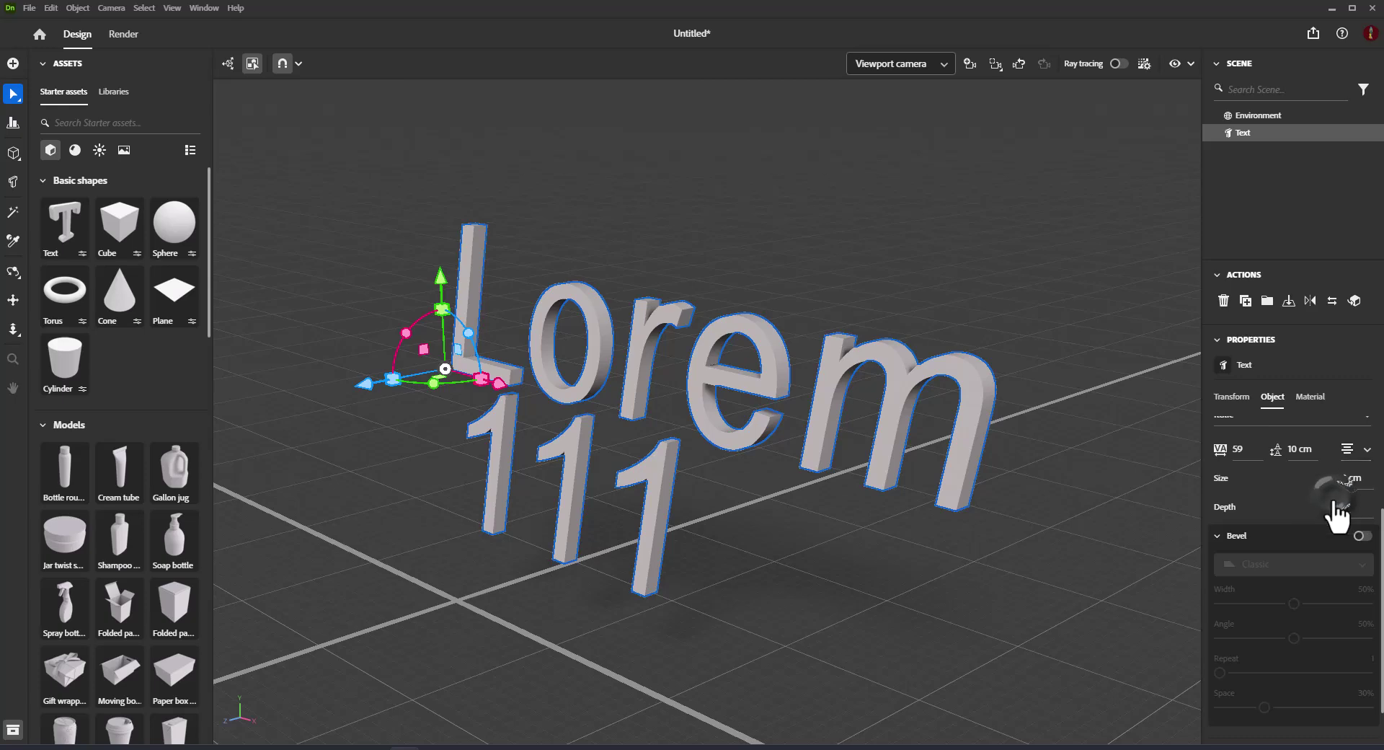
pyautogui.click(1366, 453)
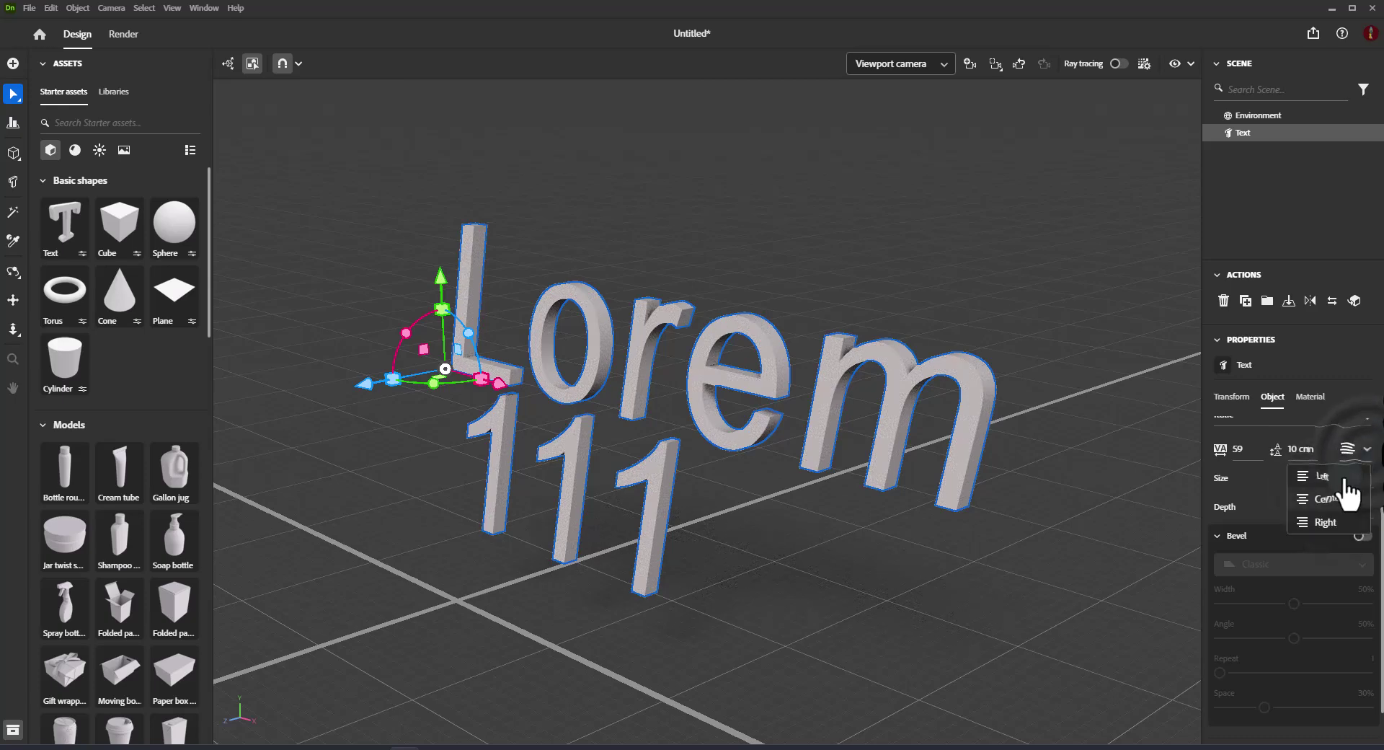
pyautogui.click(1318, 517)
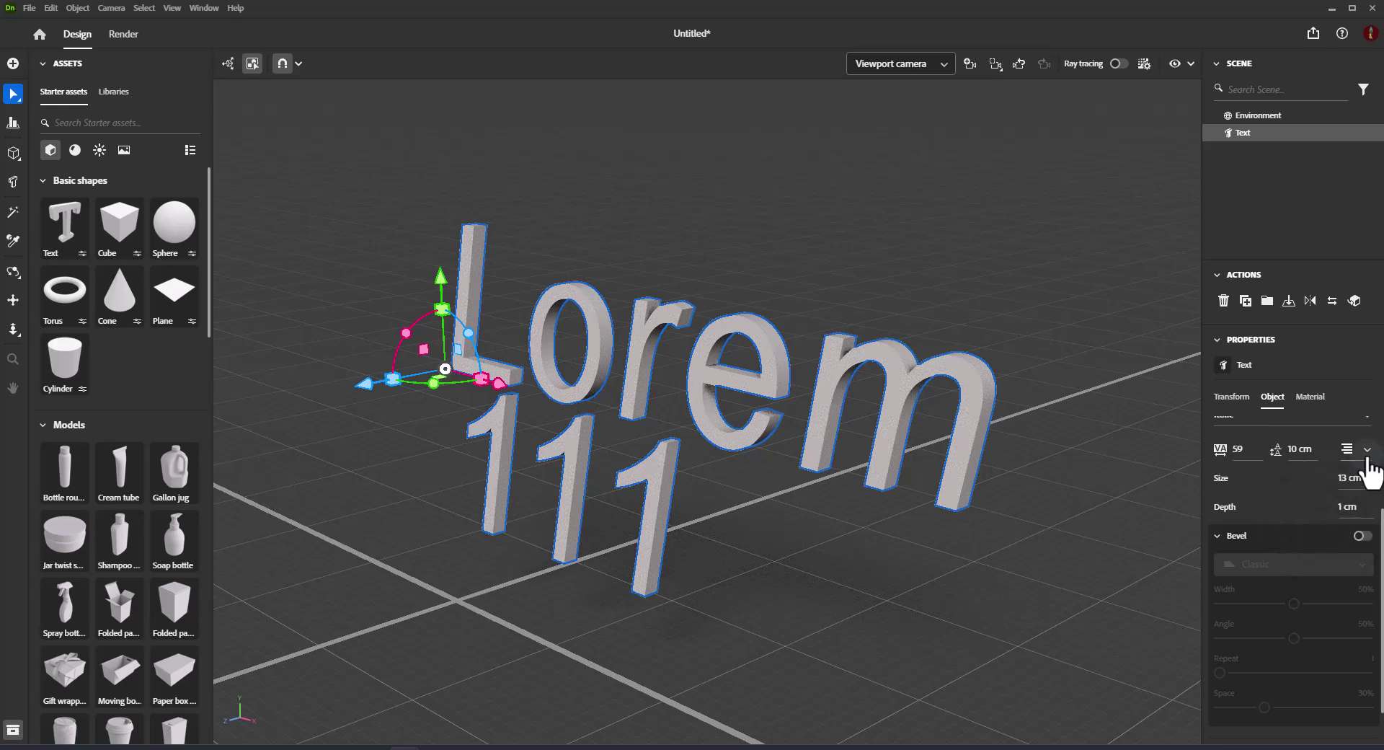
pyautogui.click(1347, 448)
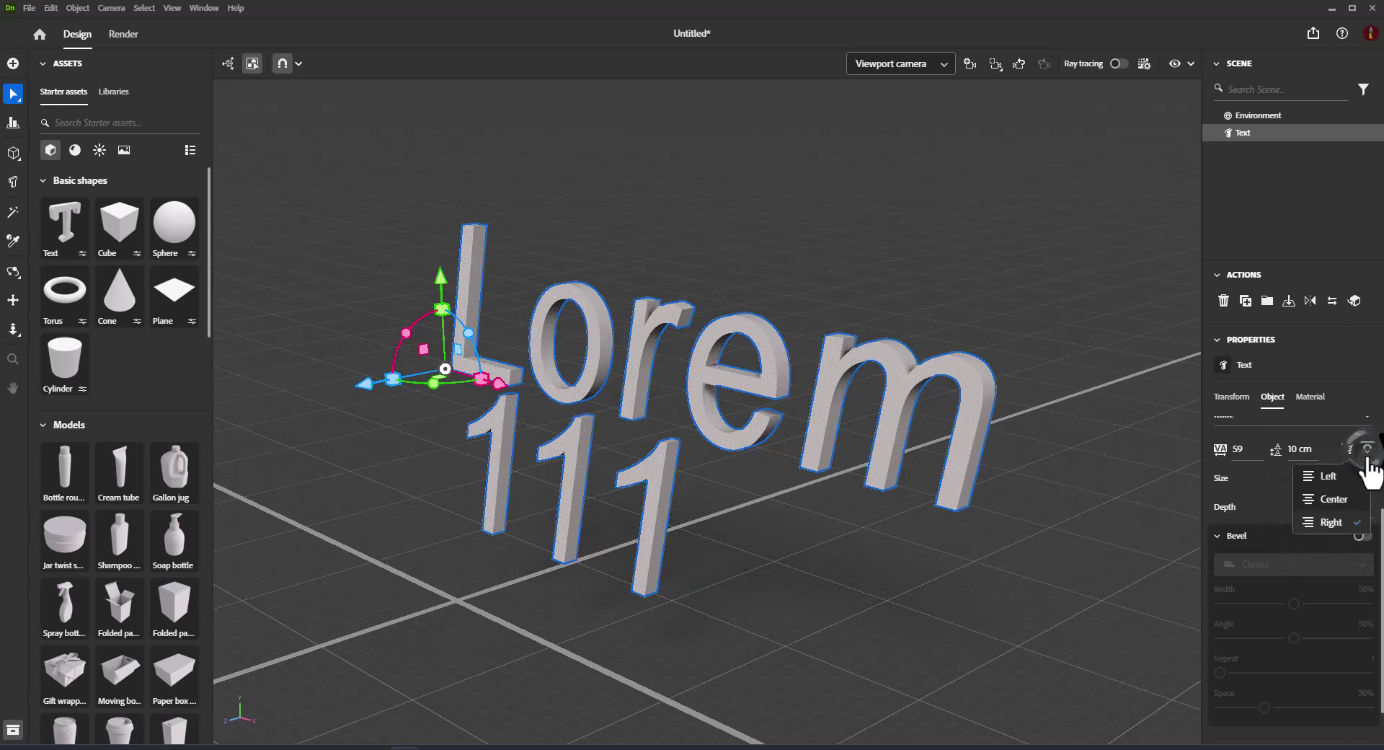
pyautogui.click(1273, 474)
# Reduce the text size to 11 cm and increase its extrusion depth to 5 cm
pyautogui.moveTo(1345, 479)
pyautogui.mouseDown()
pyautogui.moveTo(1269, 479)
pyautogui.moveTo(1326, 479)
pyautogui.mouseUp()
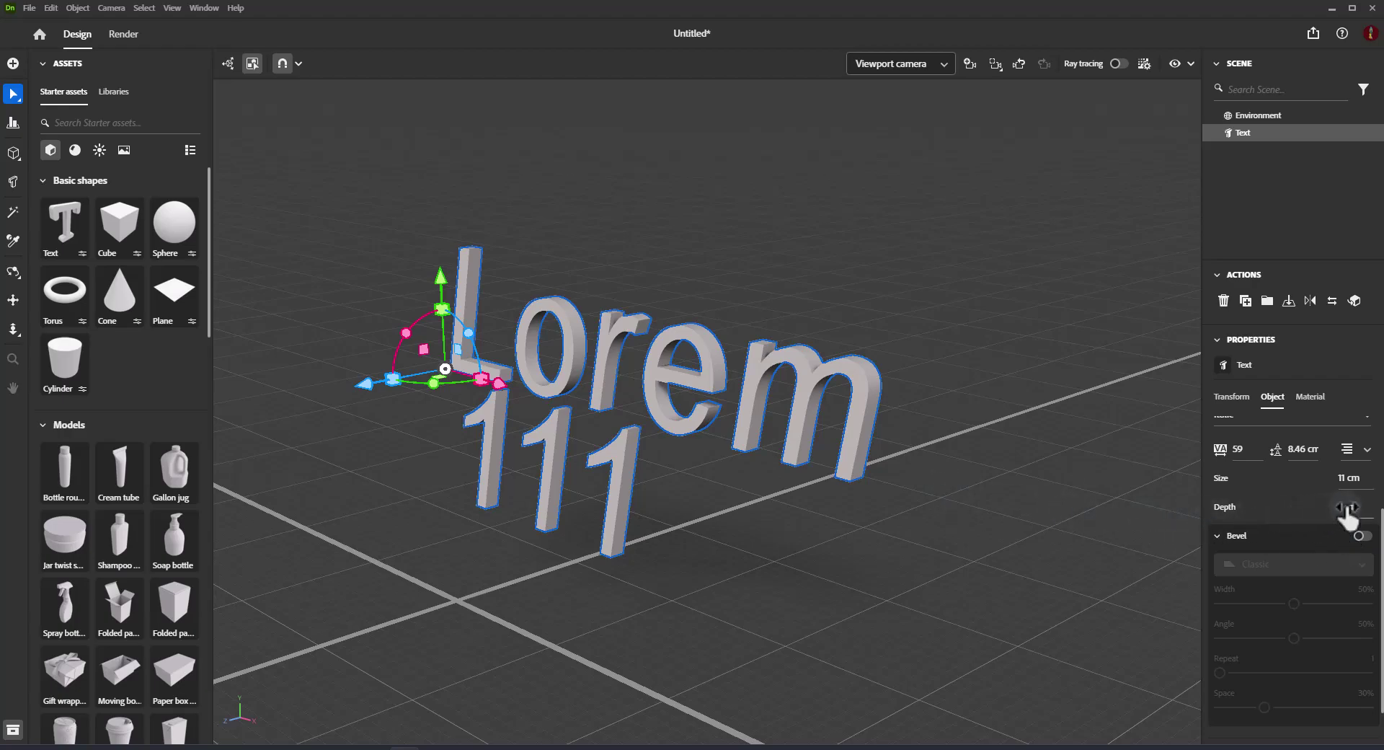
pyautogui.moveTo(1342, 509)
pyautogui.mouseDown()
pyautogui.moveTo(1377, 509)
pyautogui.moveTo(1362, 509)
pyautogui.mouseUp()
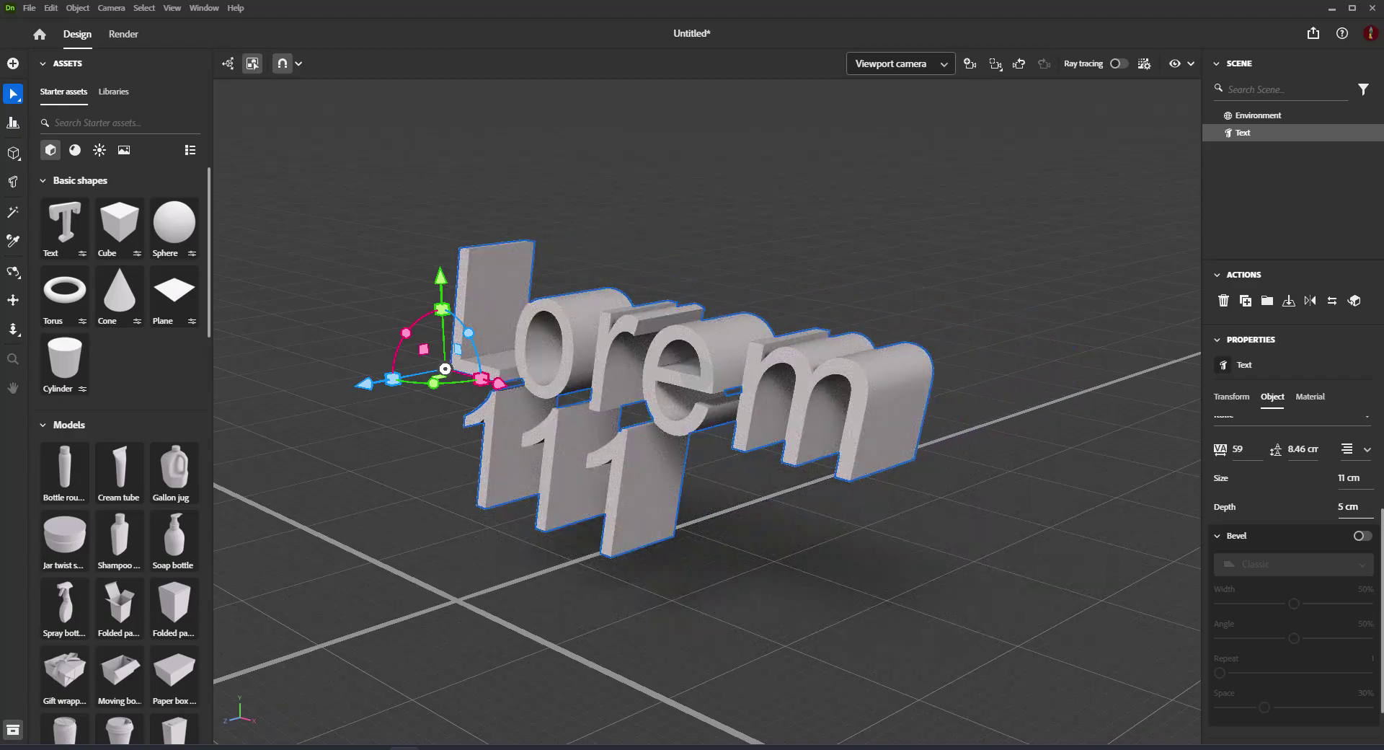
# Apply the Orange grainy ceramic material to the side, face, bevel and back of the text
pyautogui.click(75, 149)
pyautogui.moveTo(172, 674); pyautogui.dragTo(690, 401)
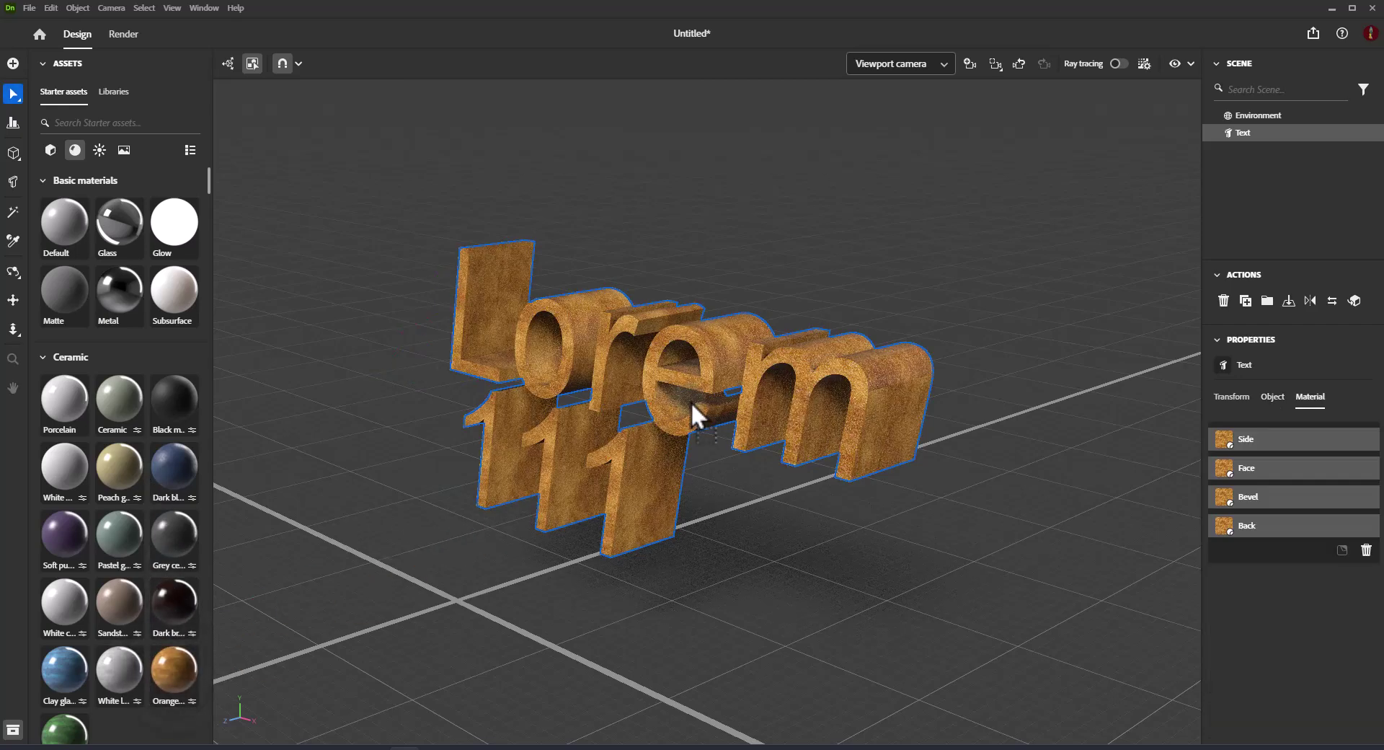
pyautogui.scroll(3, 779, 559)
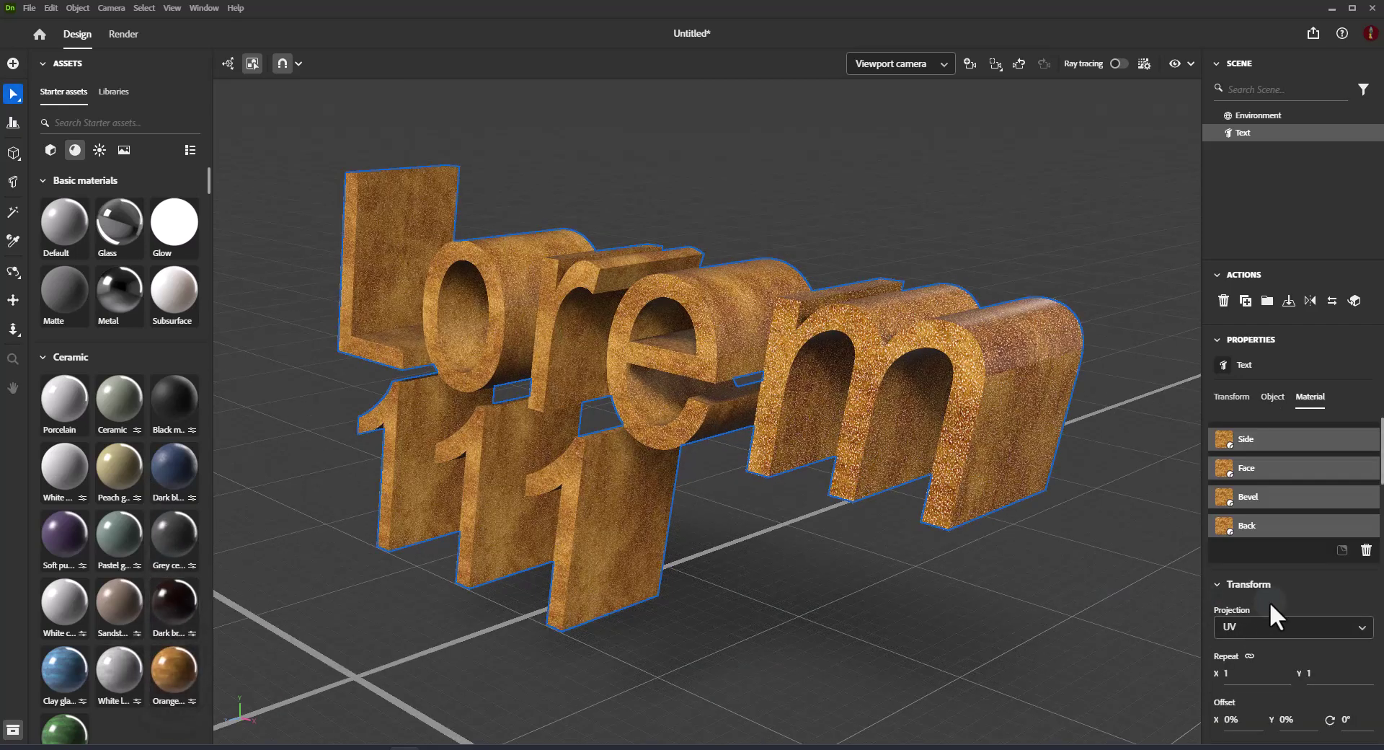
pyautogui.scroll(-2, 1316, 618)
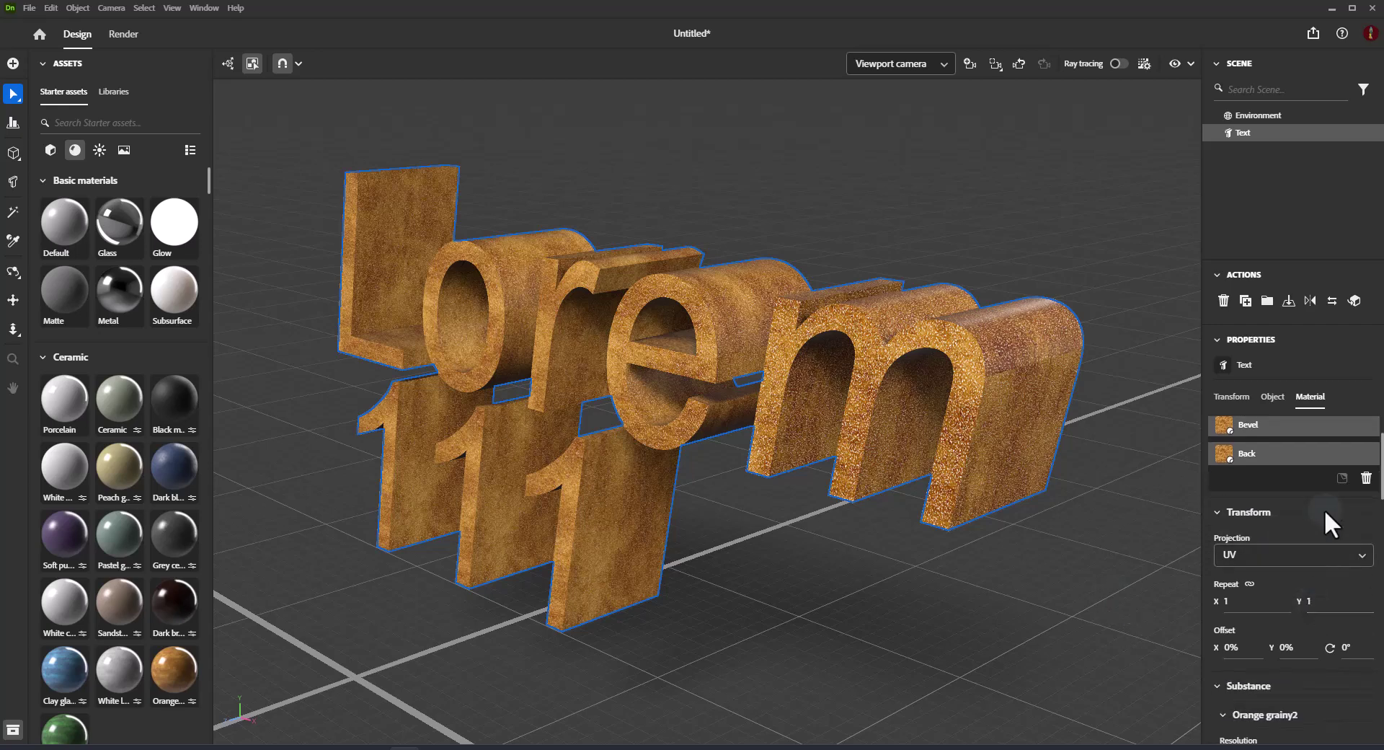
# Enable the Classic bevel on the orange text
pyautogui.click(1281, 398)
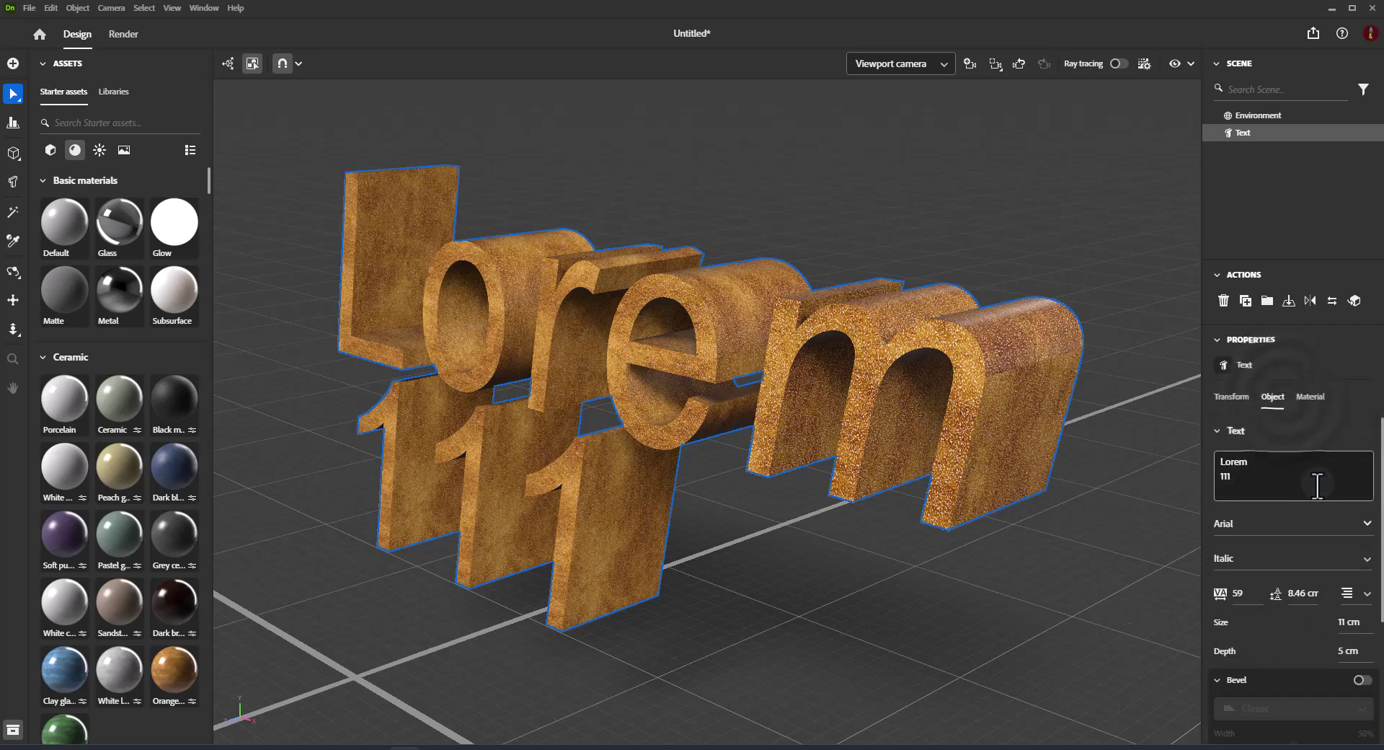
pyautogui.scroll(-3, 1318, 498)
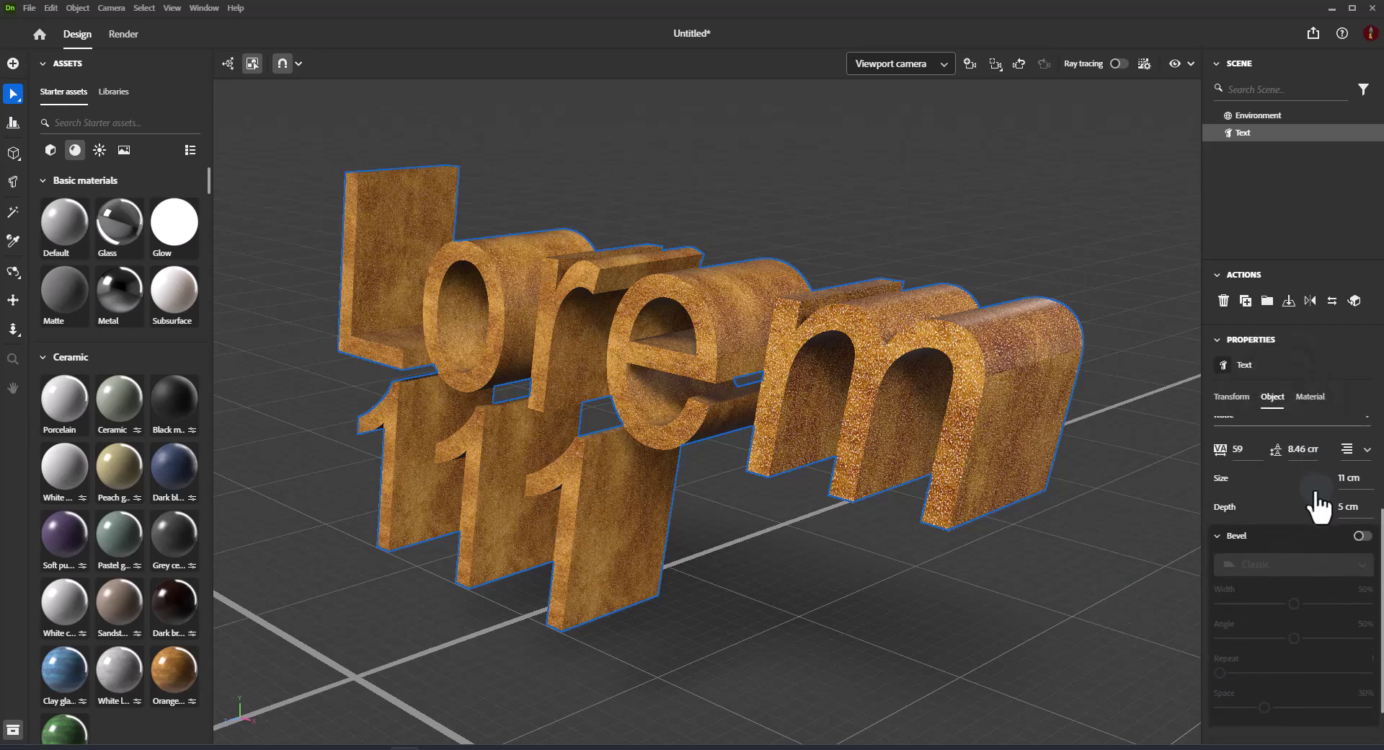
pyautogui.click(1361, 535)
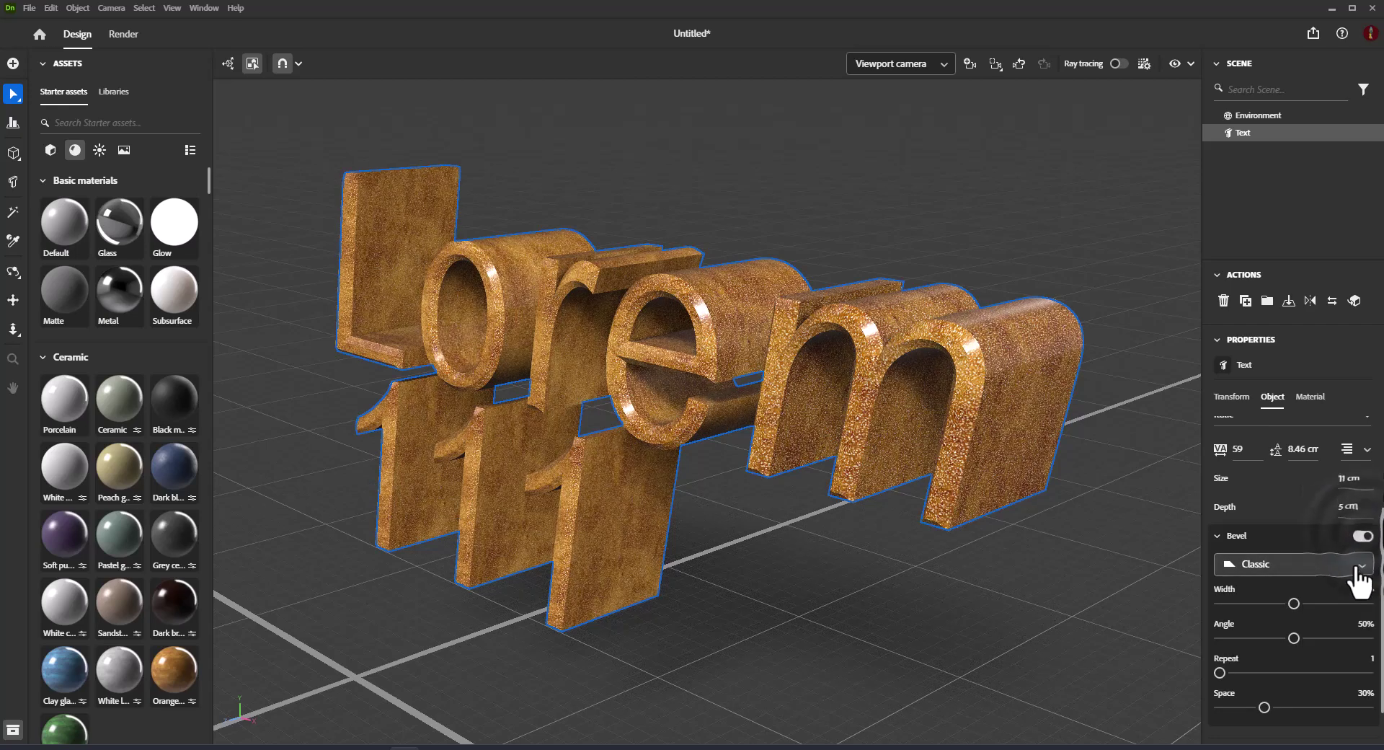
pyautogui.scroll(-1, 1353, 576)
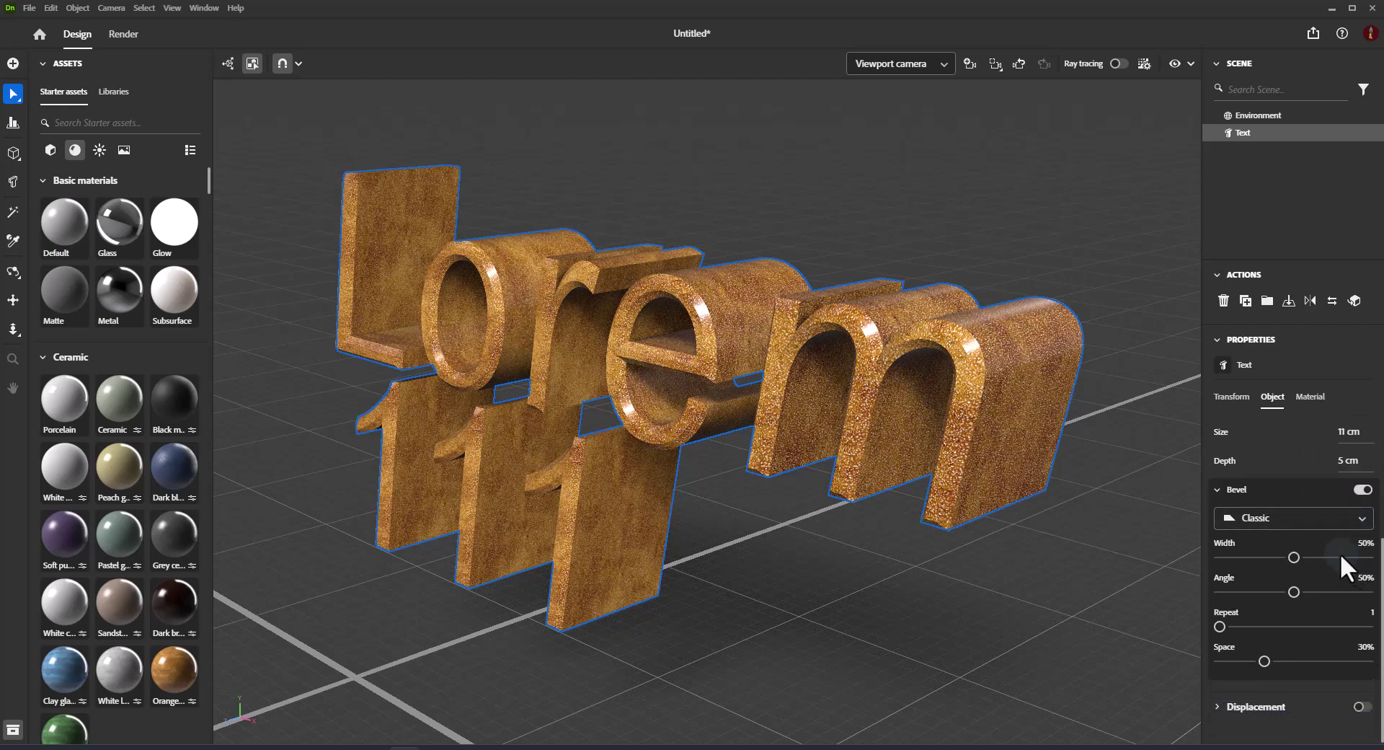
# Try the Concave bevel on the orange text, and set its bevel type to Step
pyautogui.click(1361, 520)
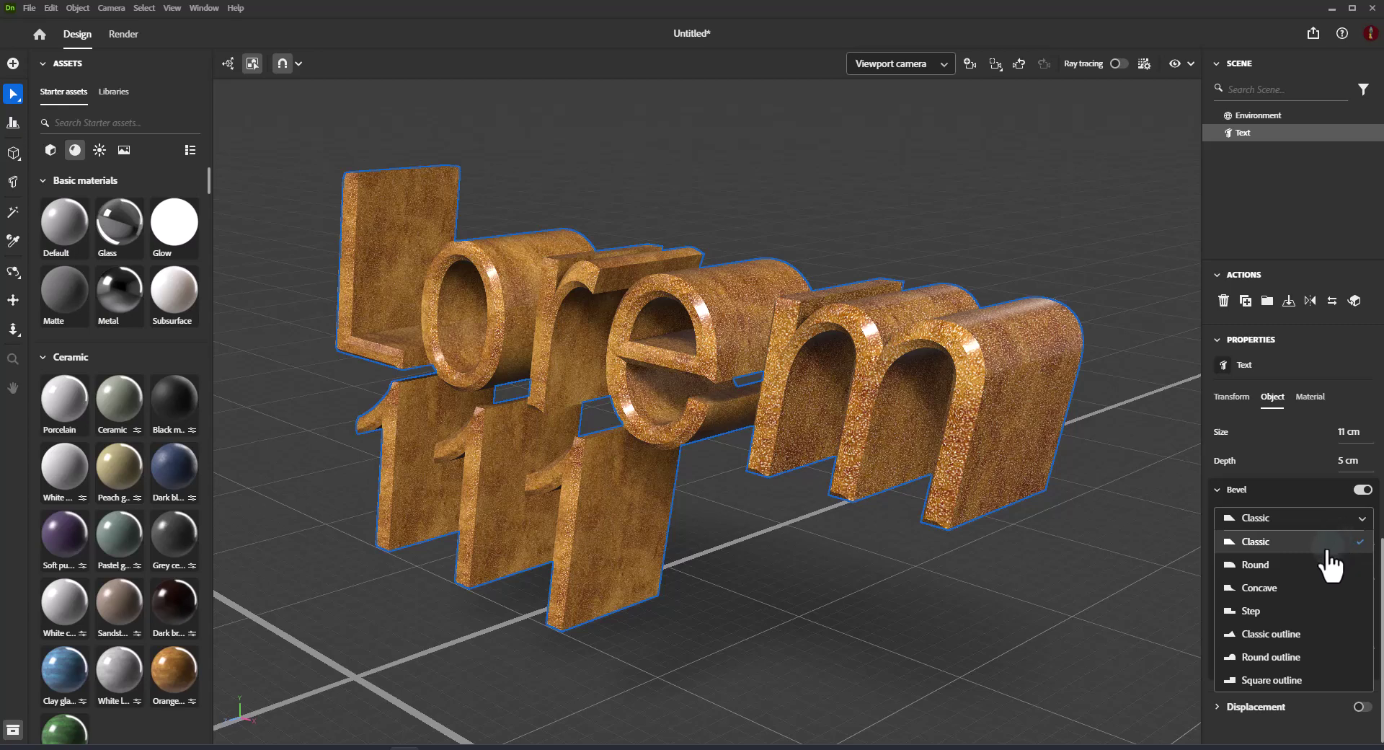
pyautogui.click(1314, 593)
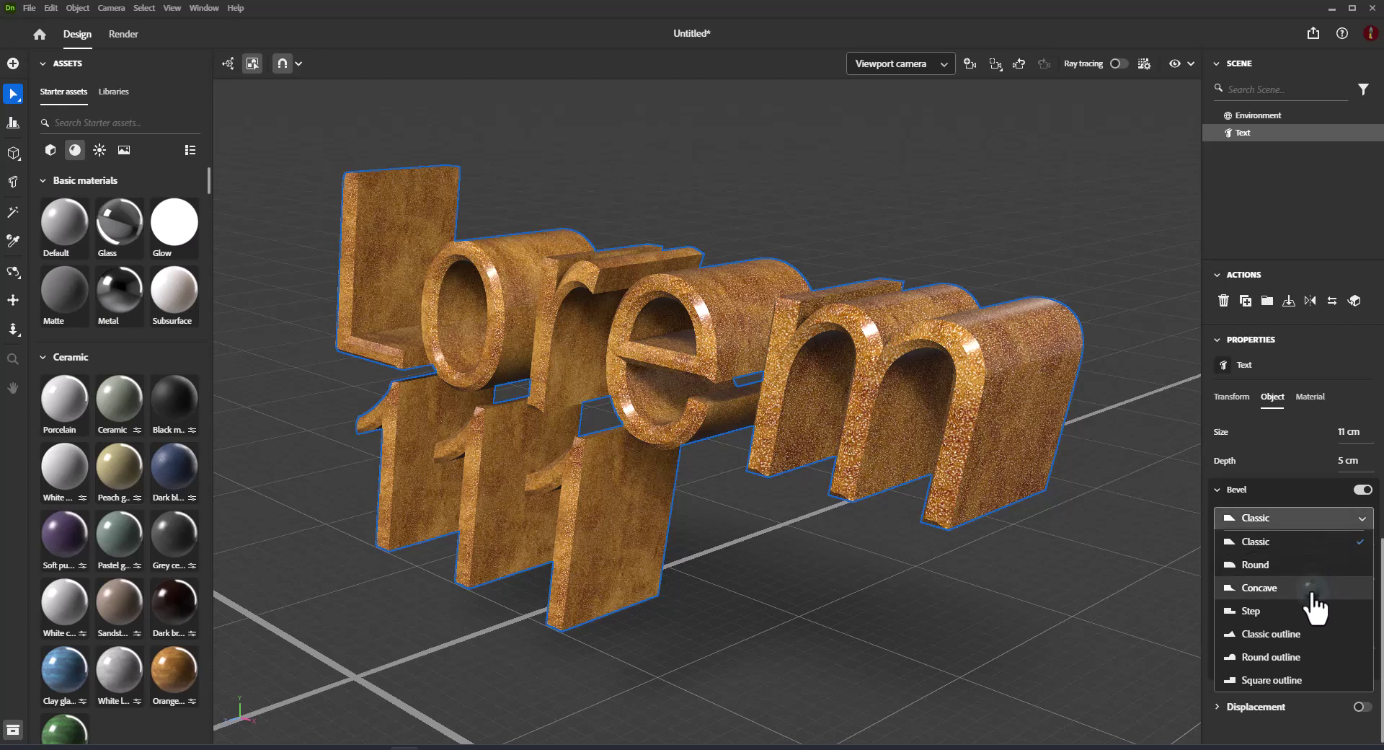
pyautogui.click(1360, 522)
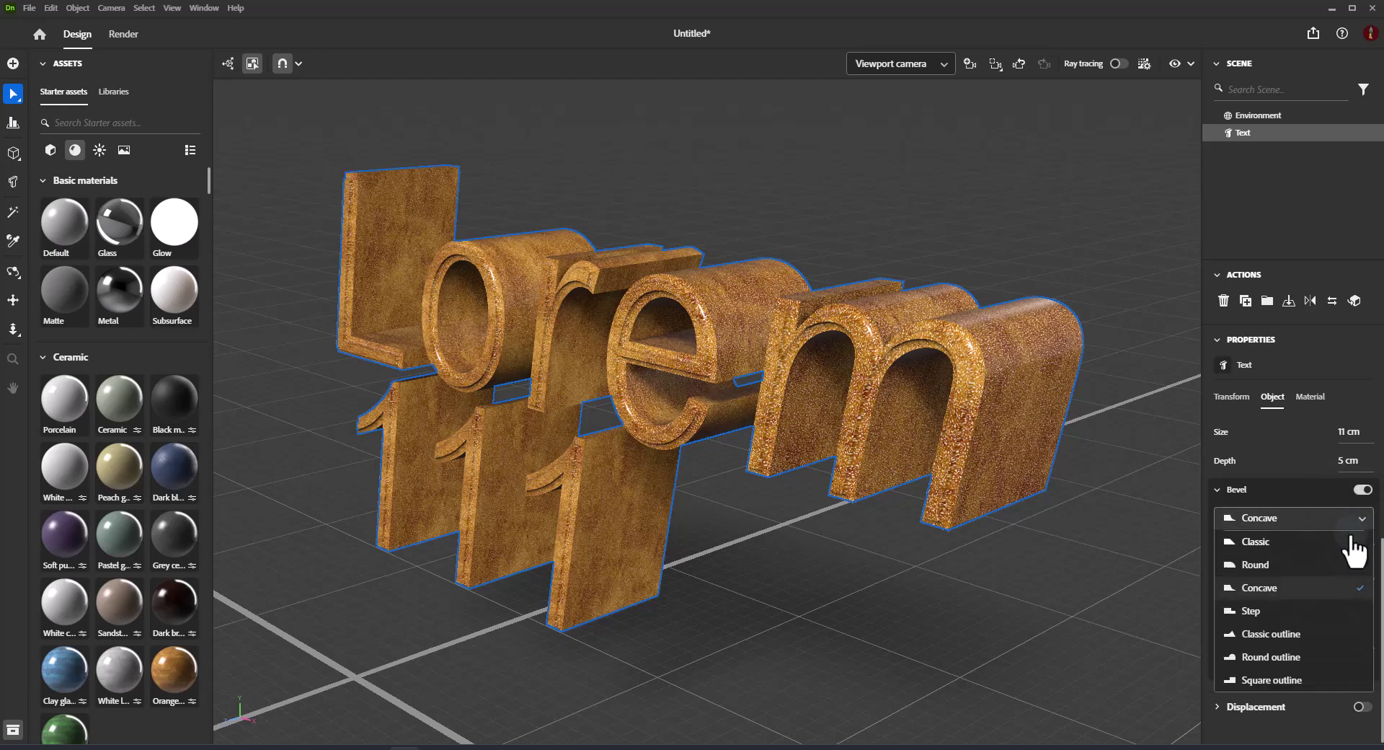
pyautogui.click(1301, 611)
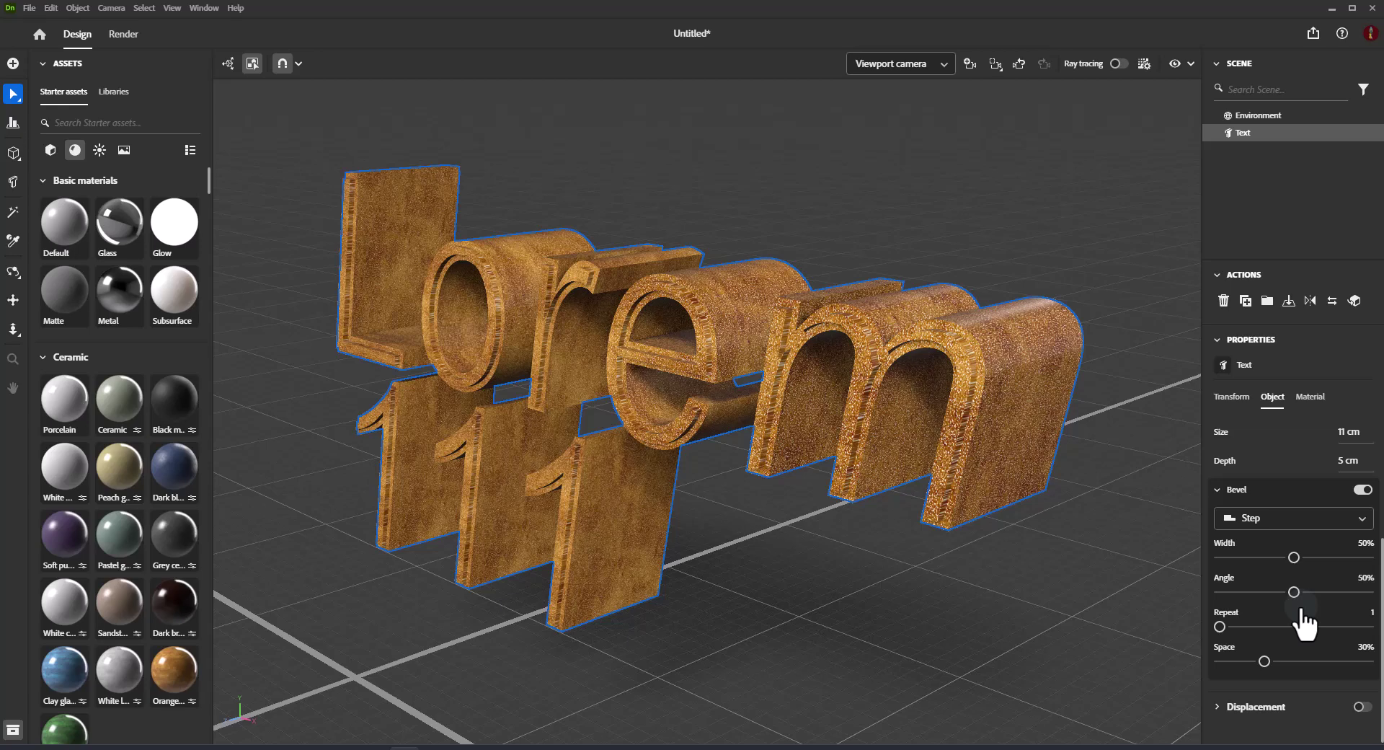
pyautogui.click(1360, 520)
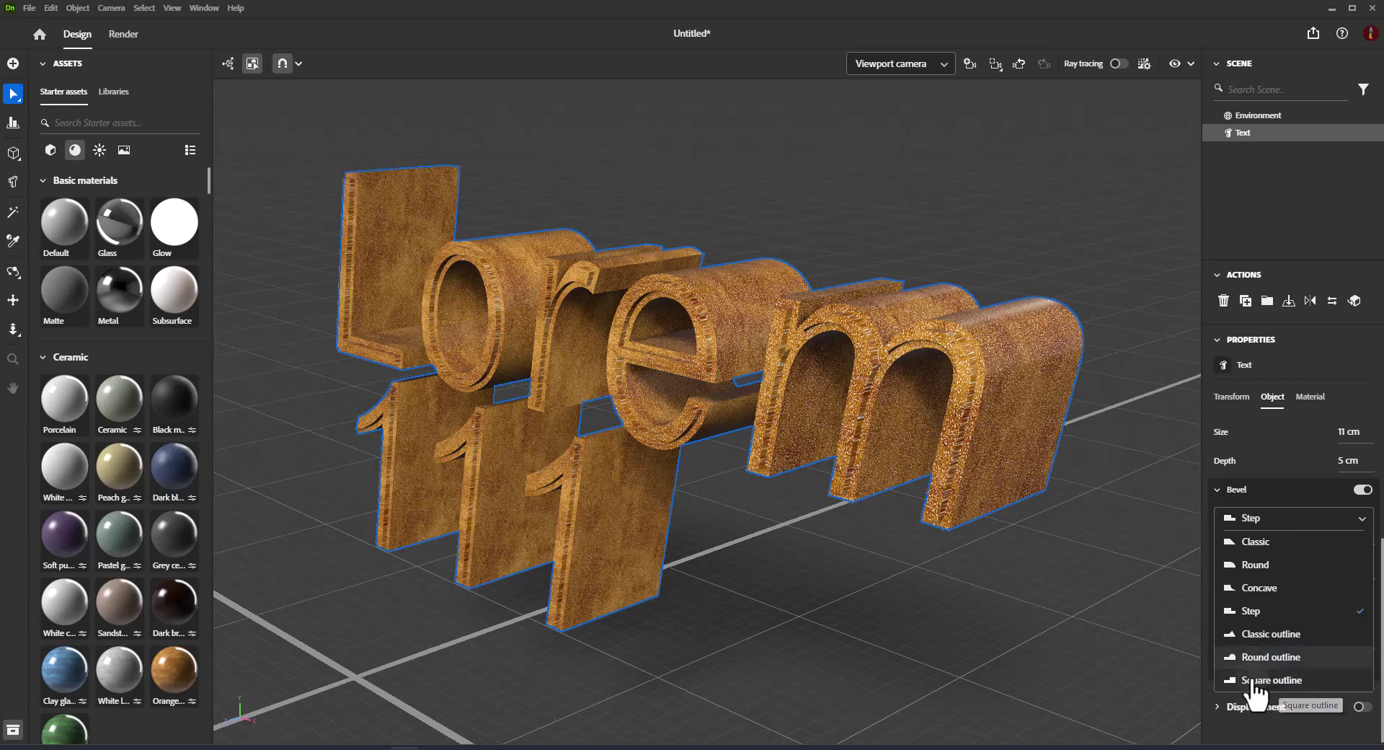
pyautogui.click(1111, 587)
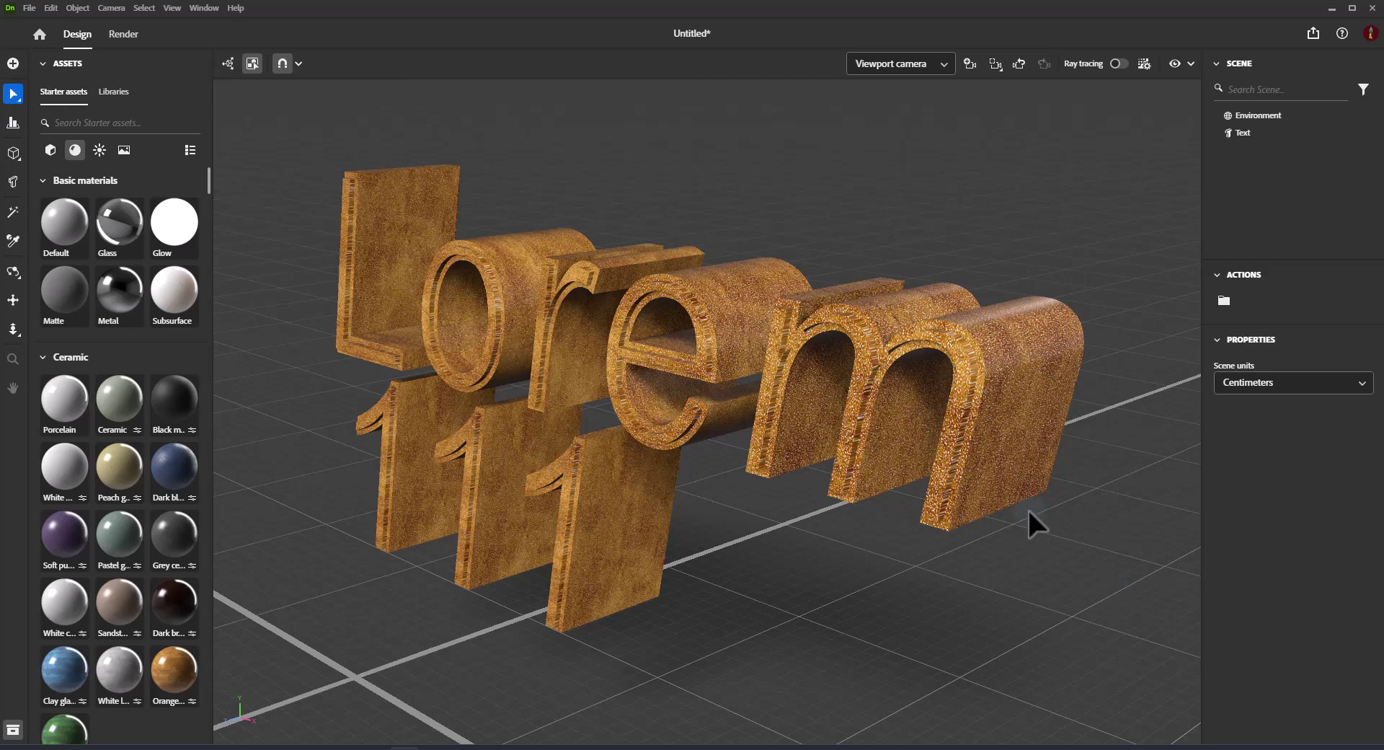
# Set the text's Step bevel to 57% width, 66% angle, 3 repeats and 46% space
pyautogui.click(1017, 475)
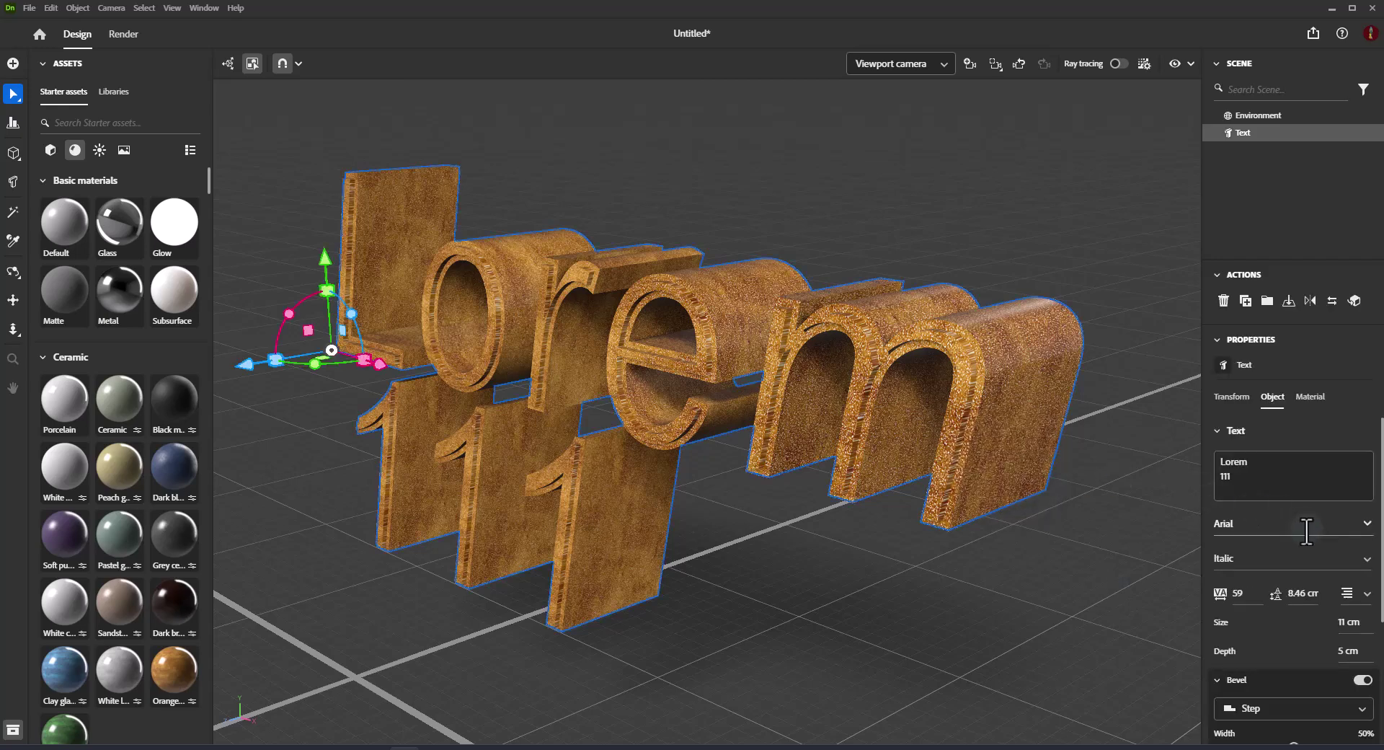
pyautogui.scroll(-3, 1306, 532)
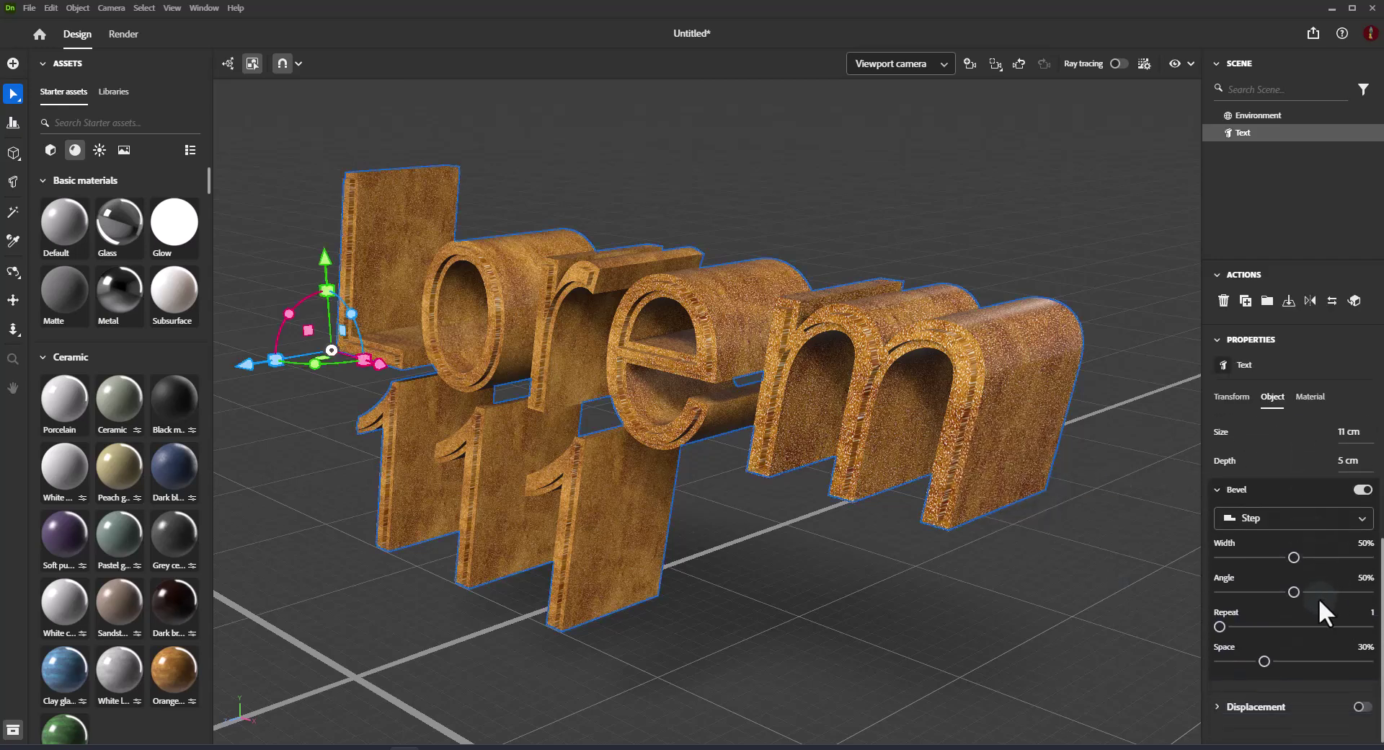
pyautogui.moveTo(1294, 557); pyautogui.dragTo(1318, 589)
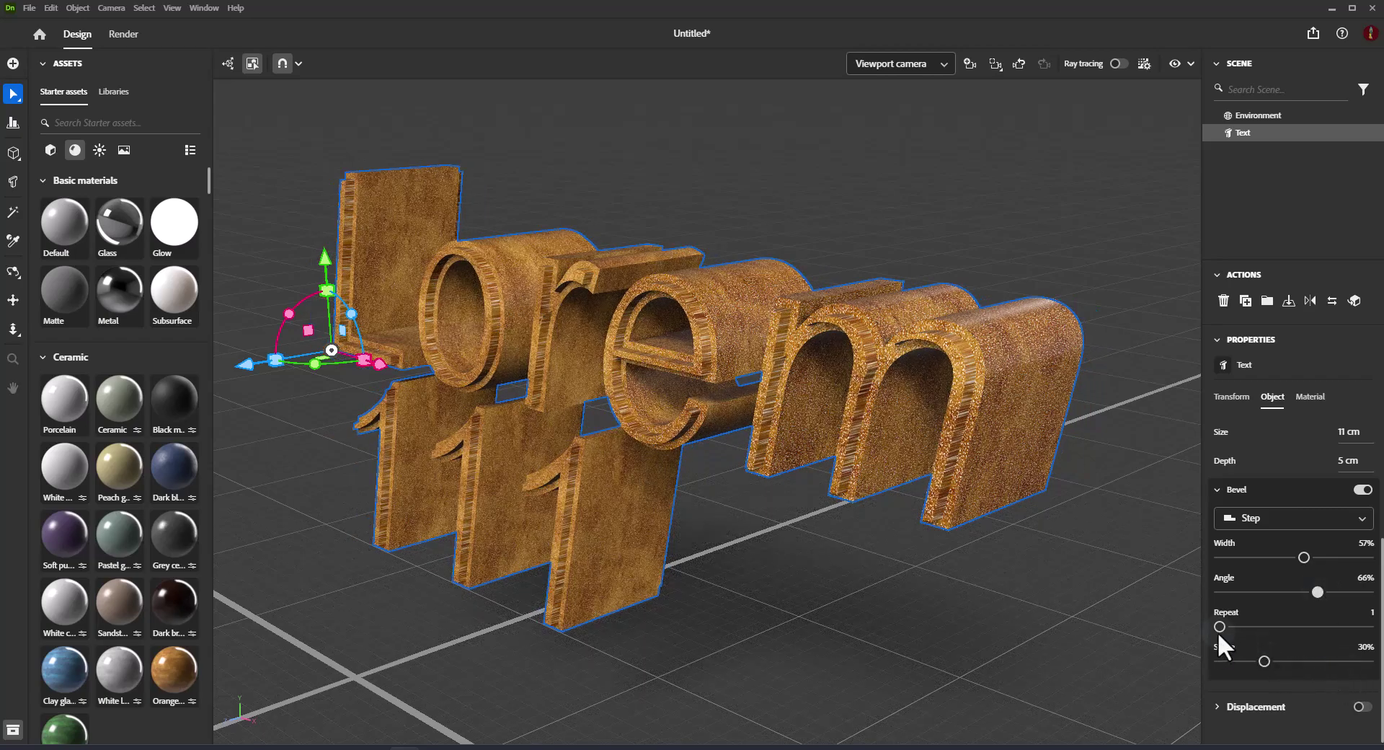
pyautogui.moveTo(1219, 627); pyautogui.dragTo(1267, 629)
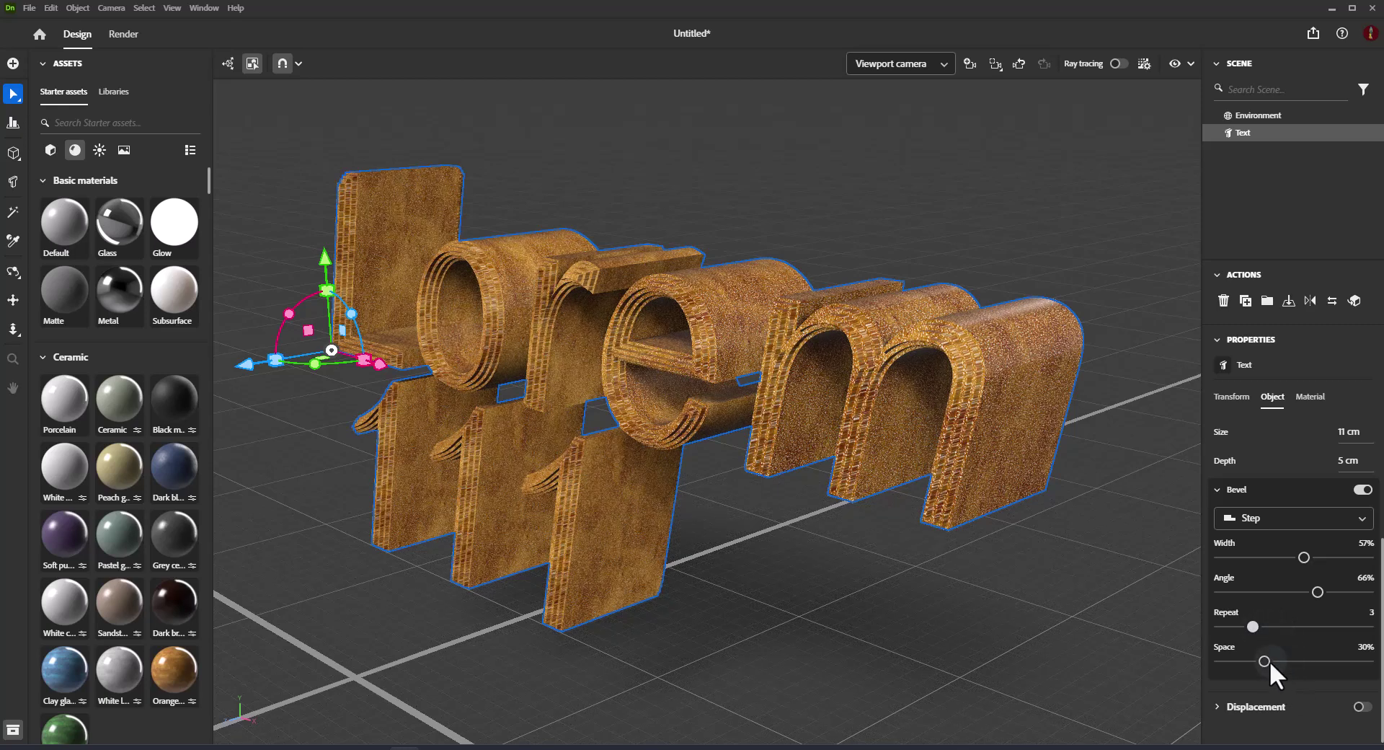
pyautogui.moveTo(1263, 661)
pyautogui.mouseDown()
pyautogui.moveTo(1328, 662)
pyautogui.moveTo(1287, 664)
pyautogui.mouseUp()
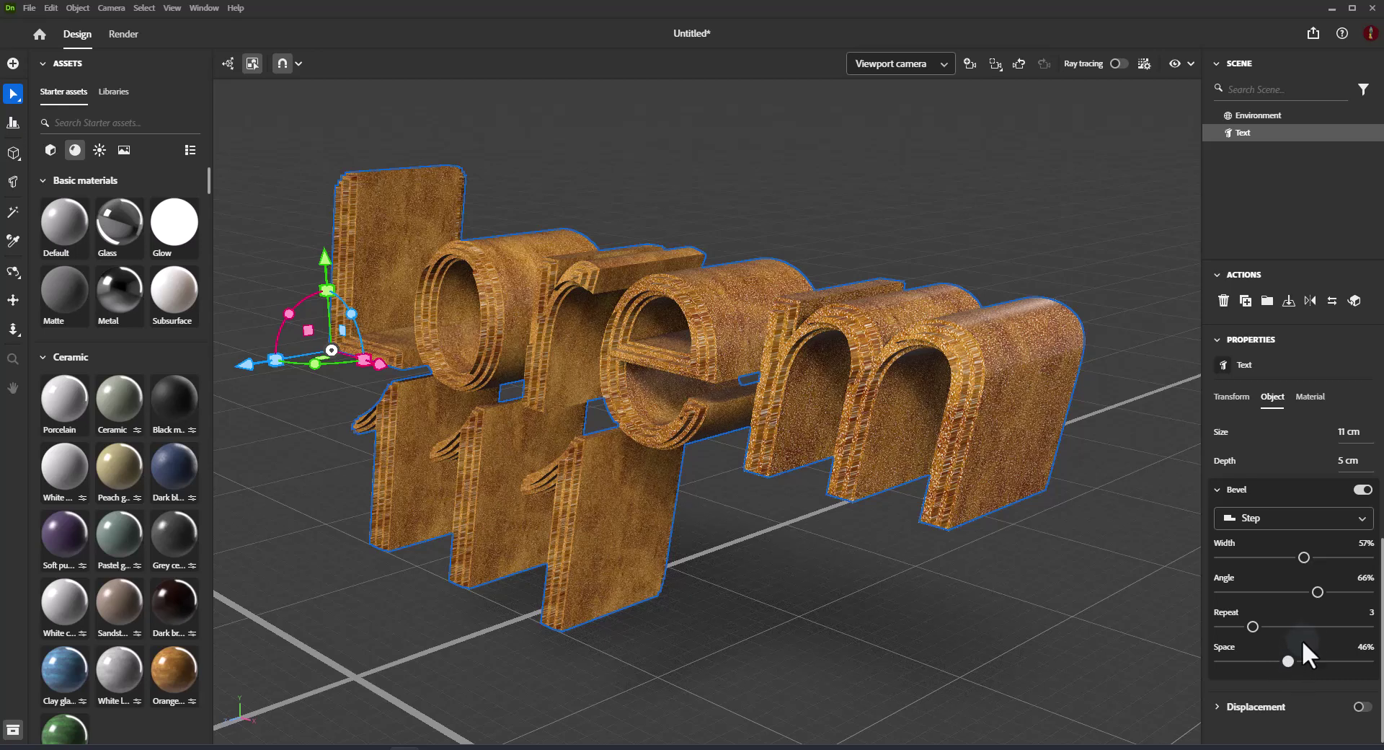
# Remove the second line "111" from the text and lower the remaining word vertically toward the ground plane
pyautogui.scroll(3, 1308, 634)
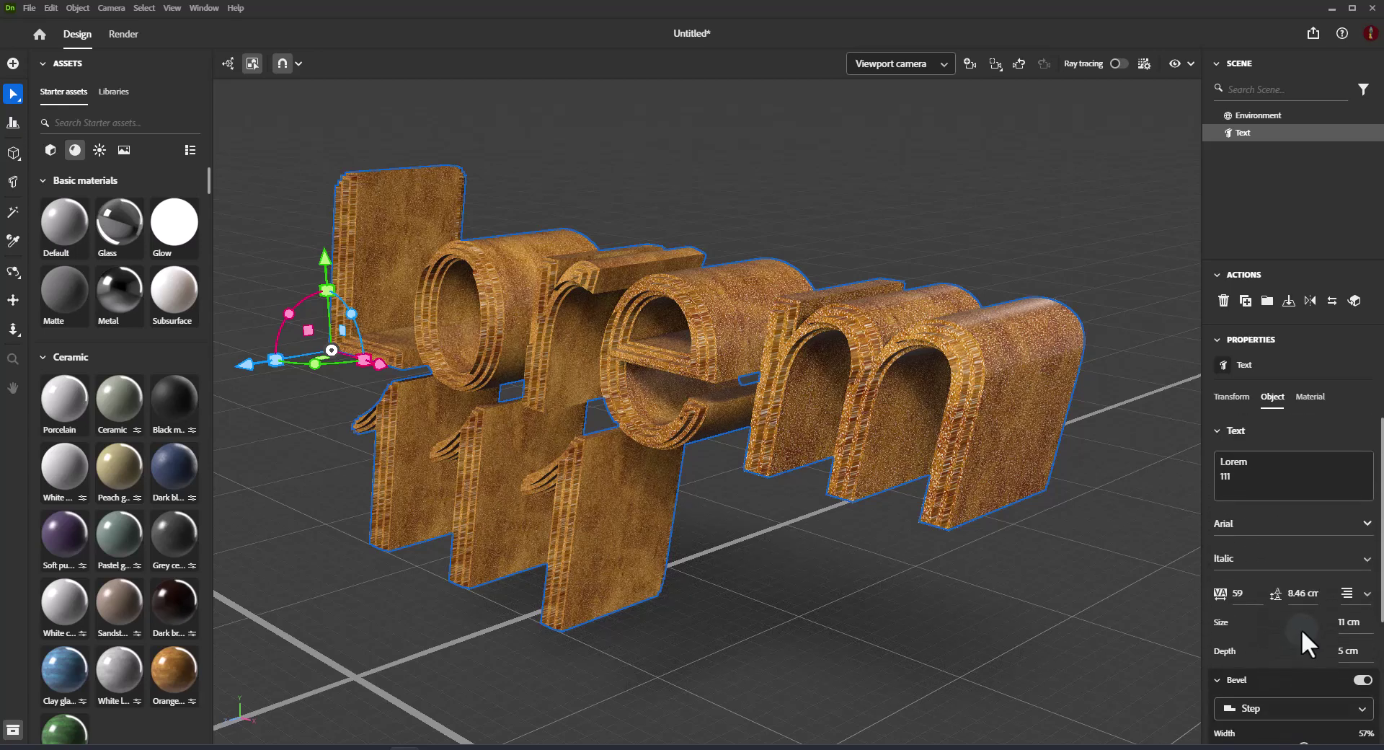
pyautogui.moveTo(1252, 481); pyautogui.dragTo(1192, 477)
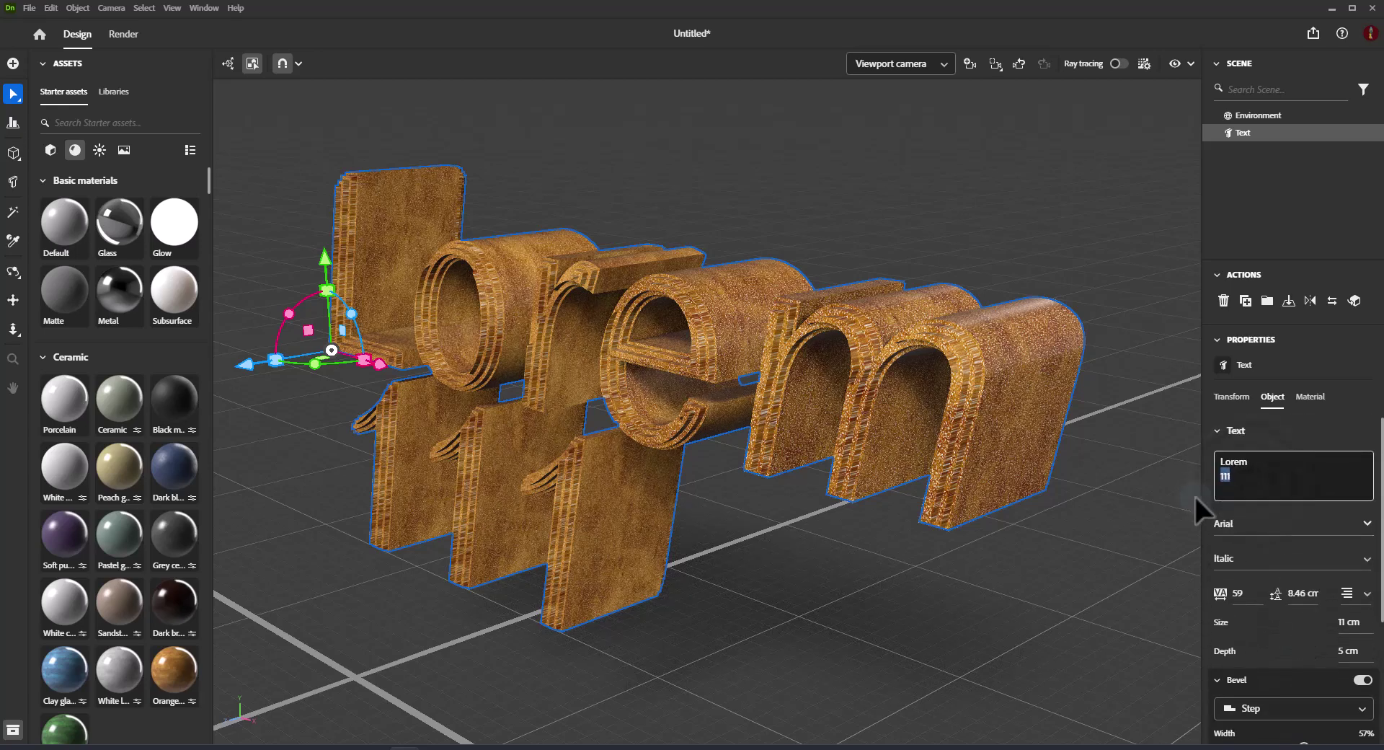
pyautogui.press('Return')
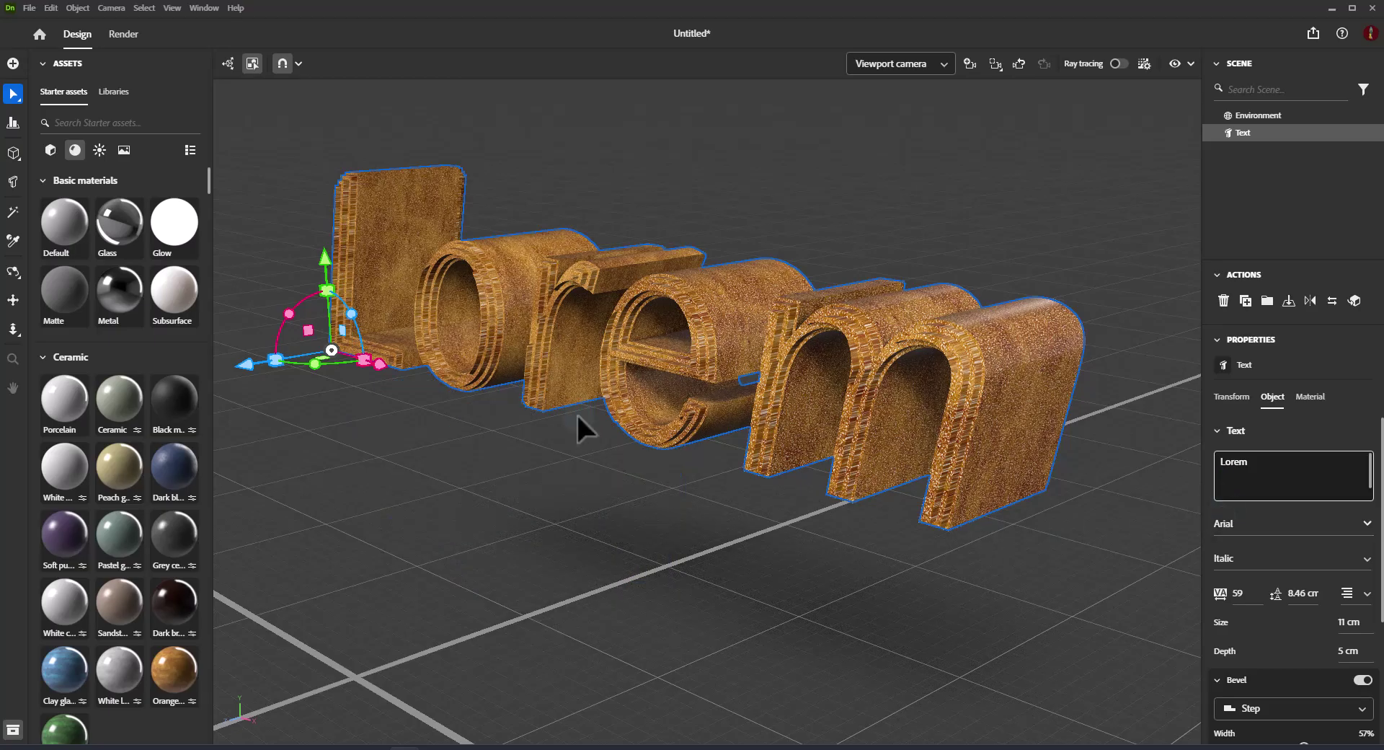
pyautogui.moveTo(323, 249); pyautogui.dragTo(328, 381)
pyautogui.scroll(-2, 1002, 578)
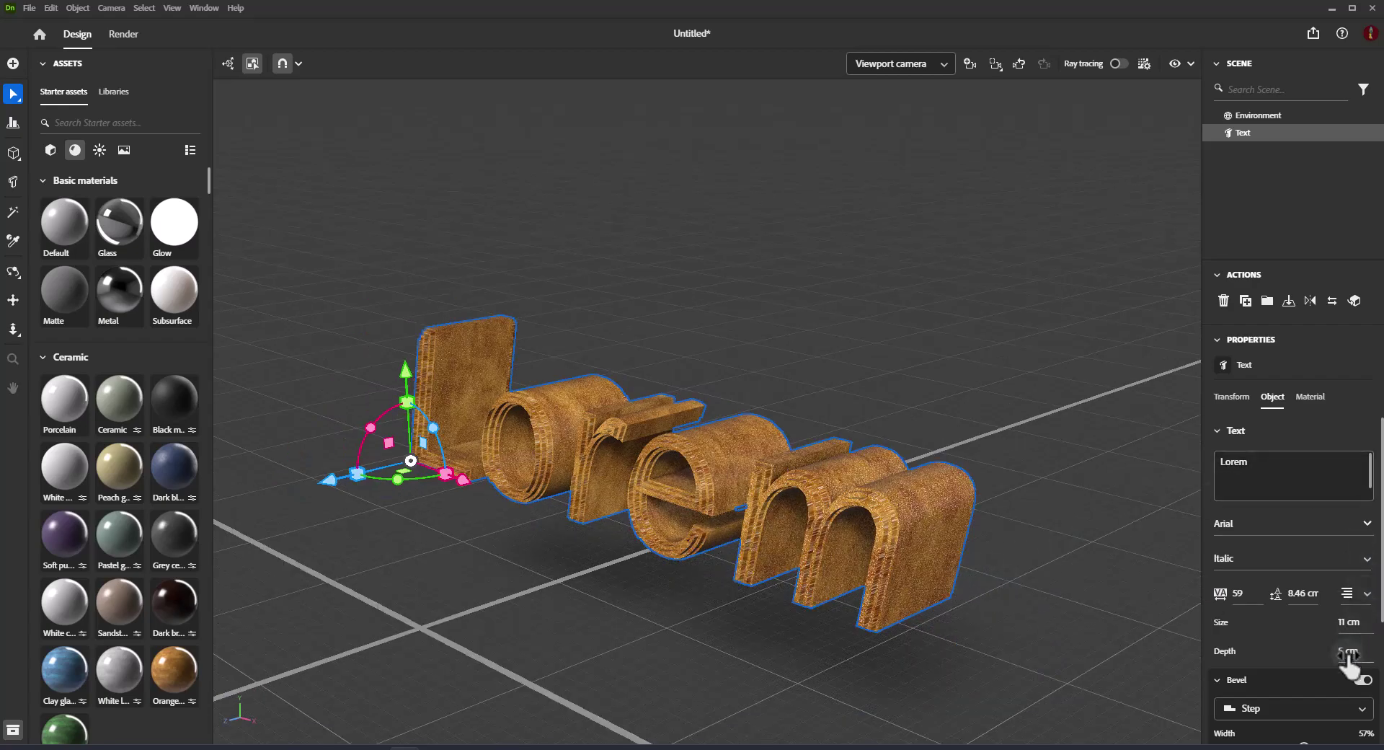
# Increase the text's extrusion depth to 8 cm and stretch the word further along its depth axis
pyautogui.moveTo(1347, 650); pyautogui.dragTo(1346, 650)
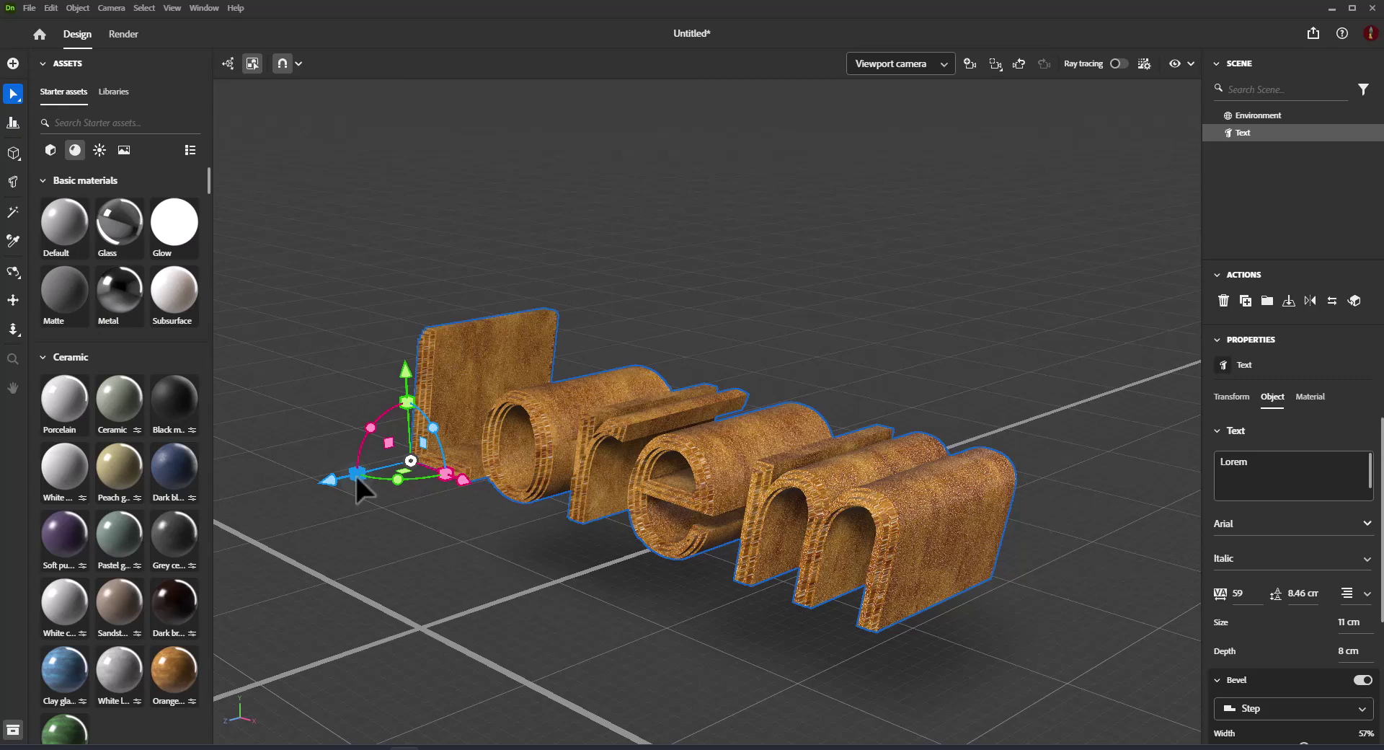
pyautogui.moveTo(357, 476)
pyautogui.mouseDown()
pyautogui.moveTo(252, 503)
pyautogui.moveTo(368, 467)
pyautogui.moveTo(254, 496)
pyautogui.moveTo(335, 474)
pyautogui.mouseUp()
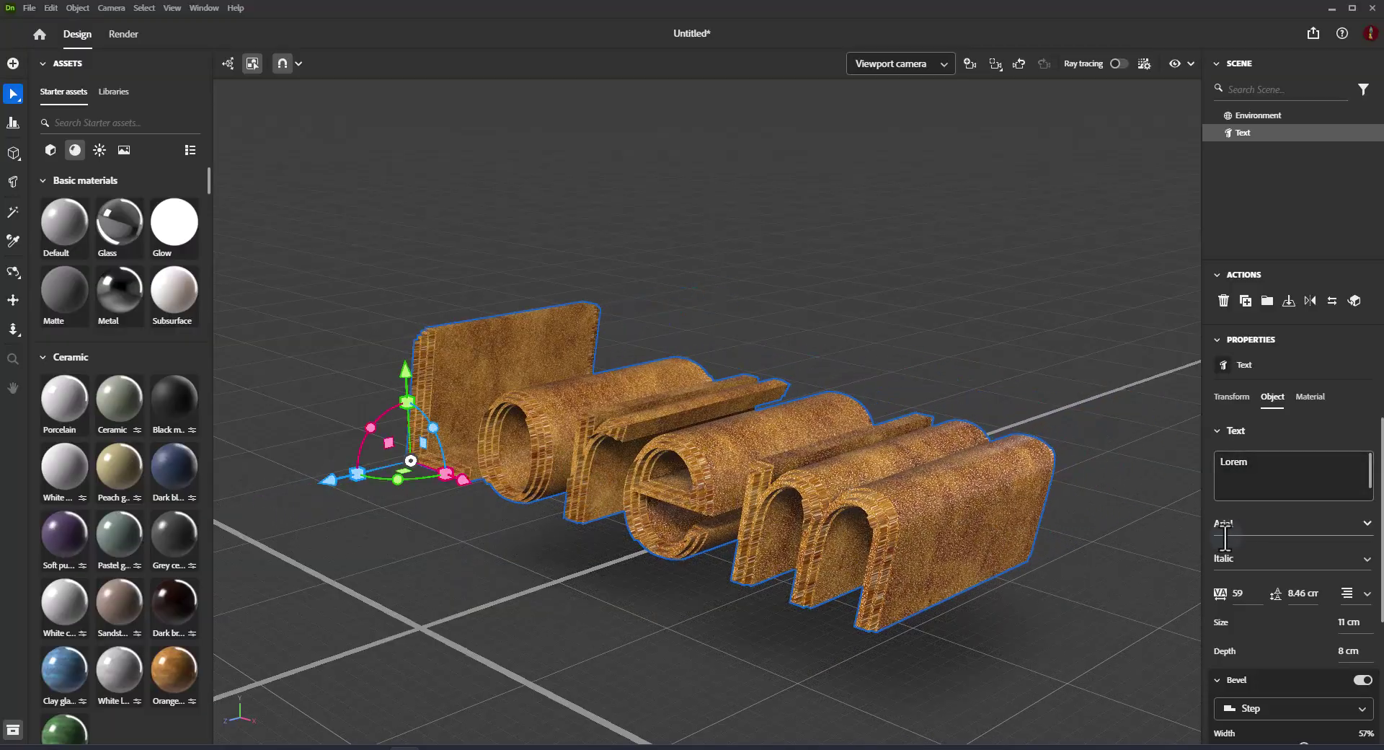